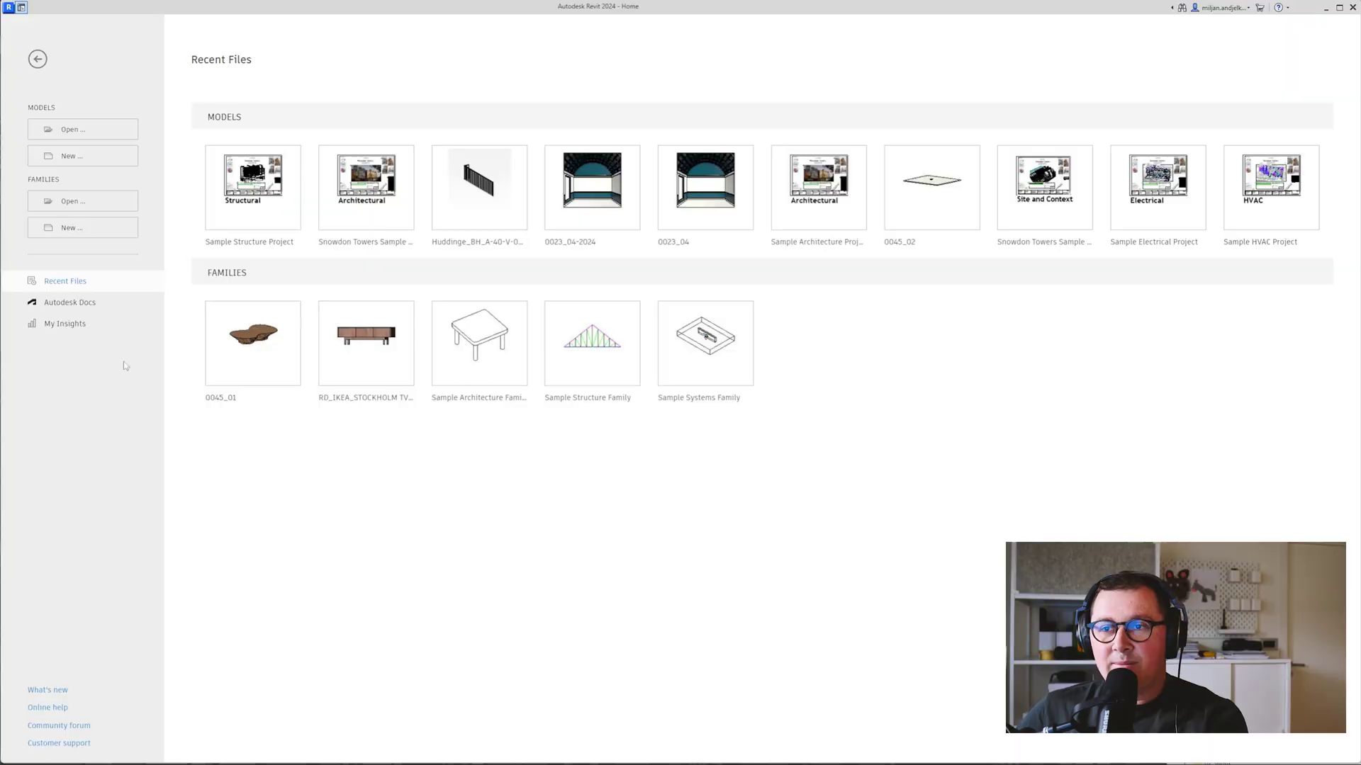
Create a new project from the Metric Multi-discipline template.
{"action": "left_click", "coordinate": [83, 156]}
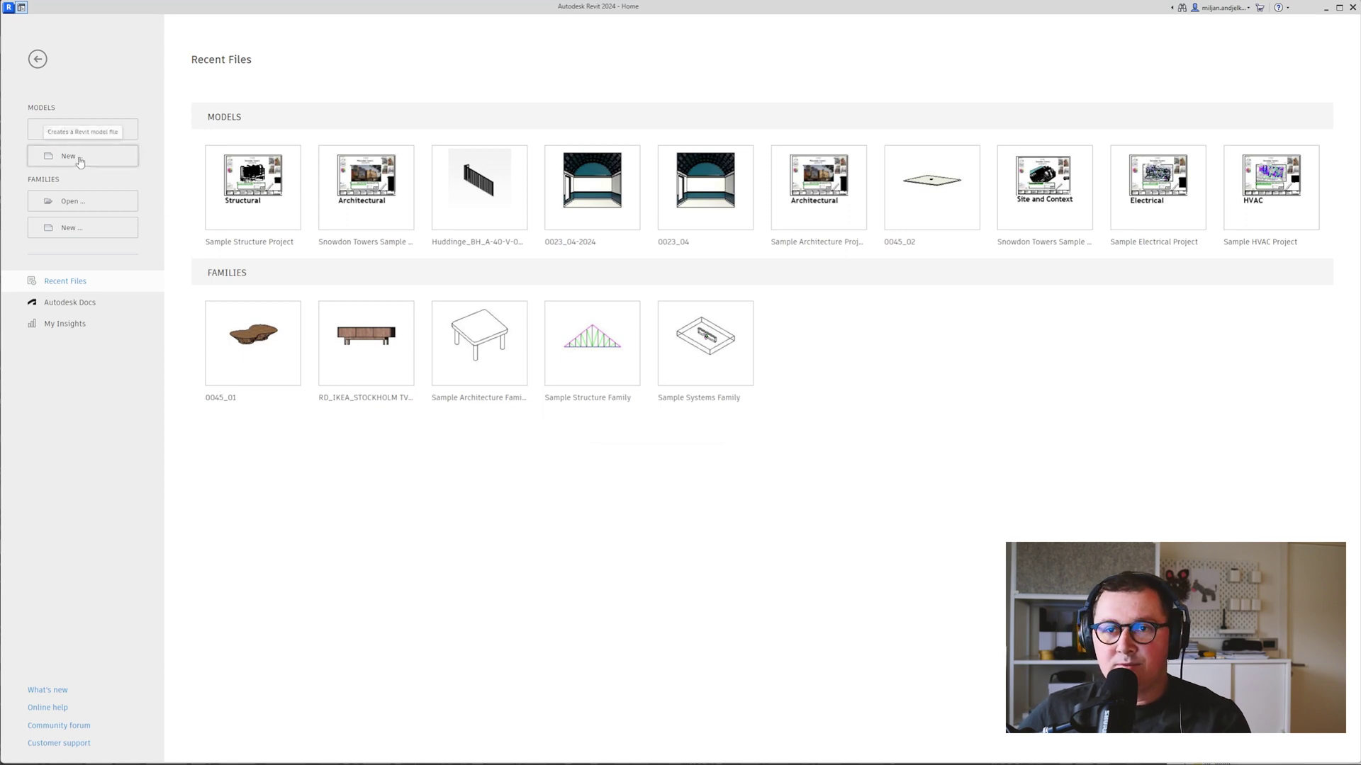
{"action": "left_click", "coordinate": [702, 333]}
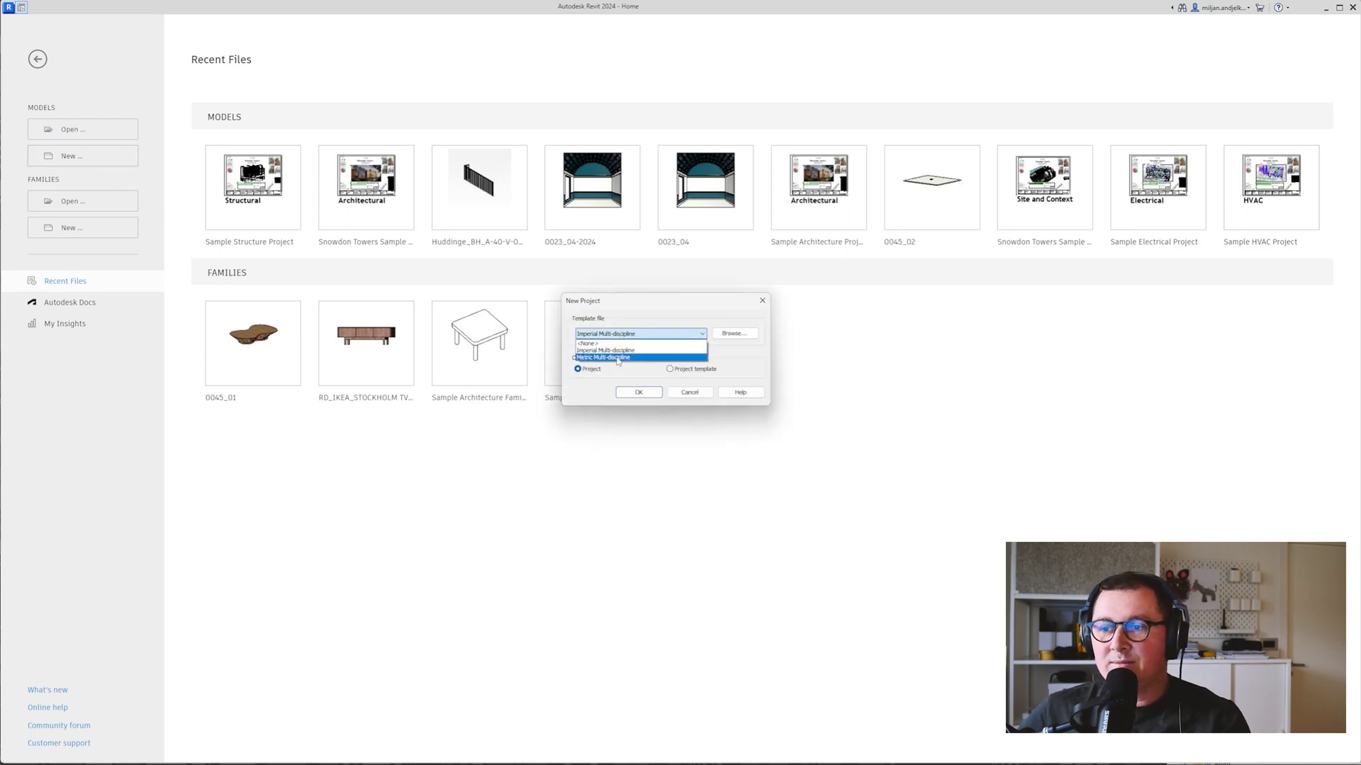
{"action": "left_click", "coordinate": [673, 354]}
{"action": "left_click", "coordinate": [638, 392]}
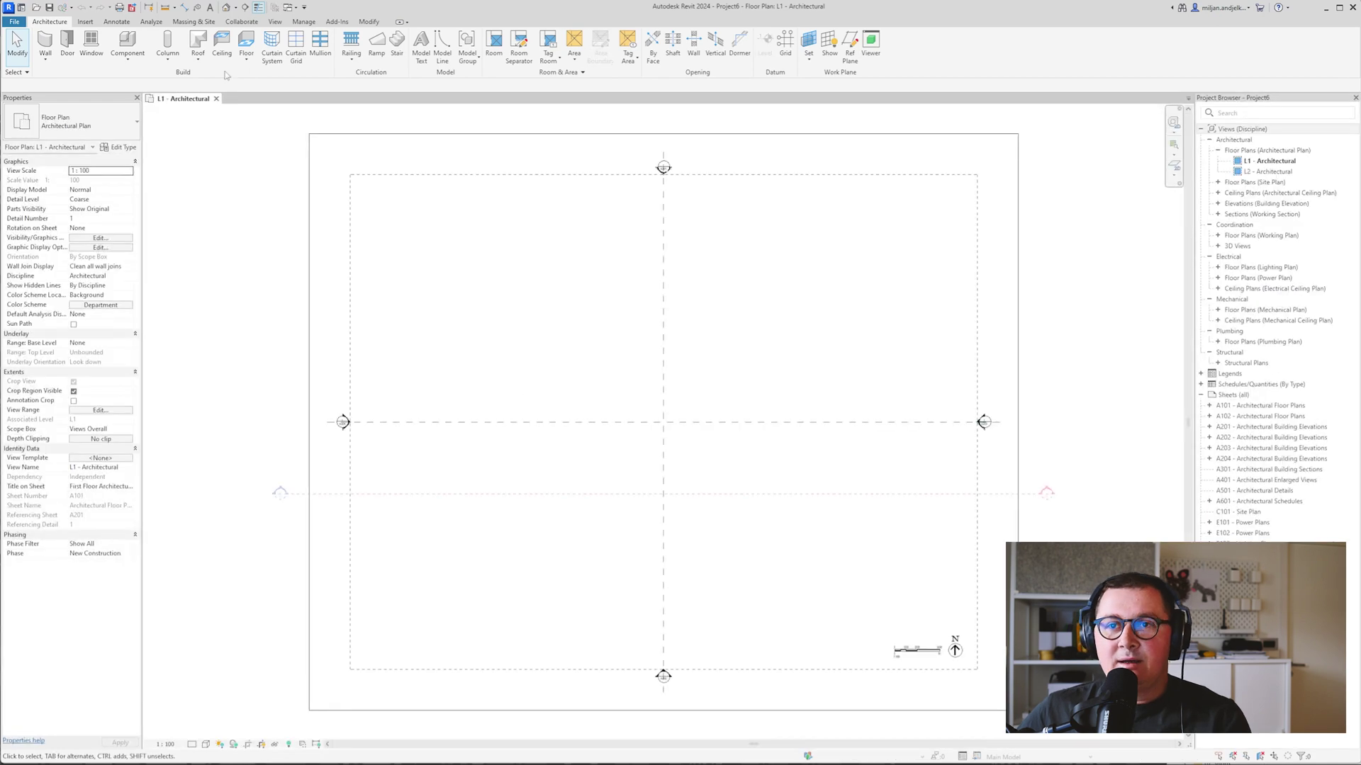
Sketch a straight run with the 190mm max riser 250mm going stair type and finish it.
{"action": "left_click", "coordinate": [396, 44]}
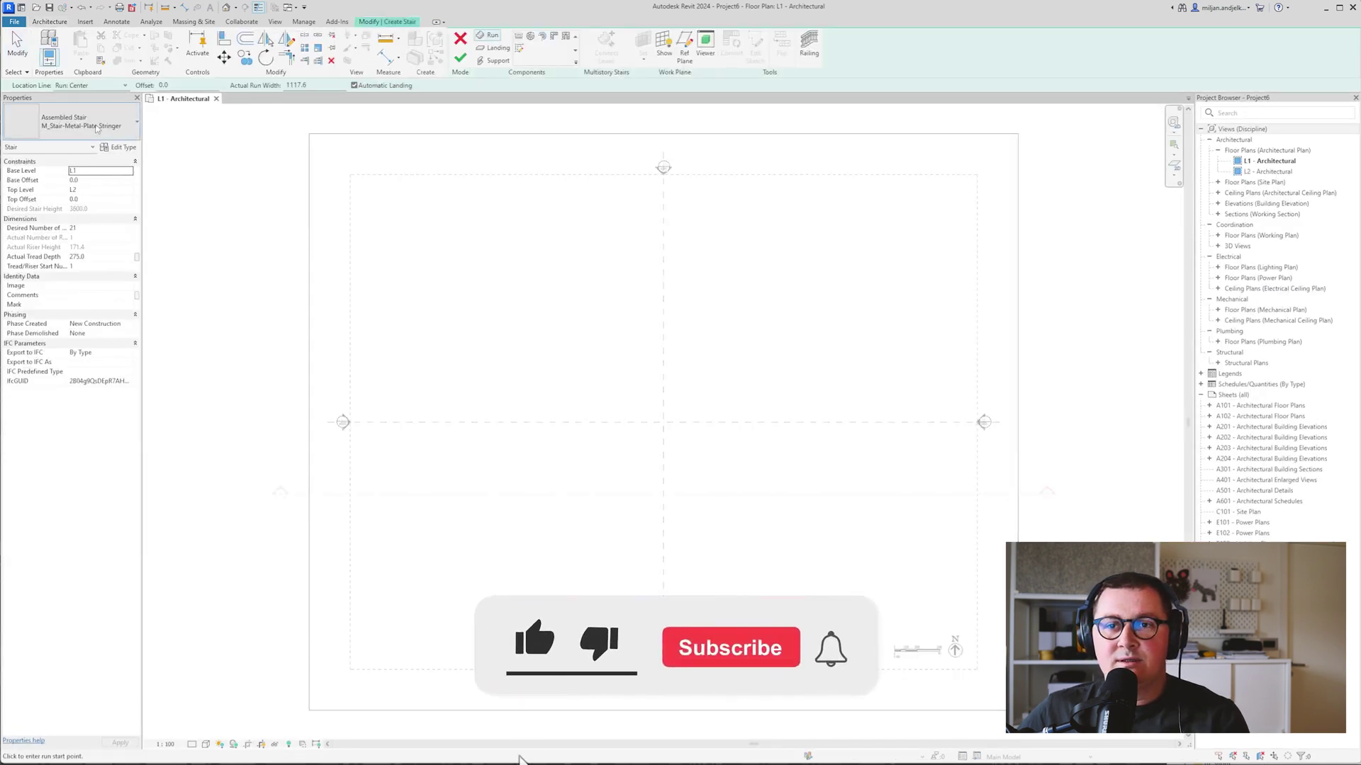
{"action": "left_click", "coordinate": [78, 122]}
{"action": "left_click", "coordinate": [67, 176]}
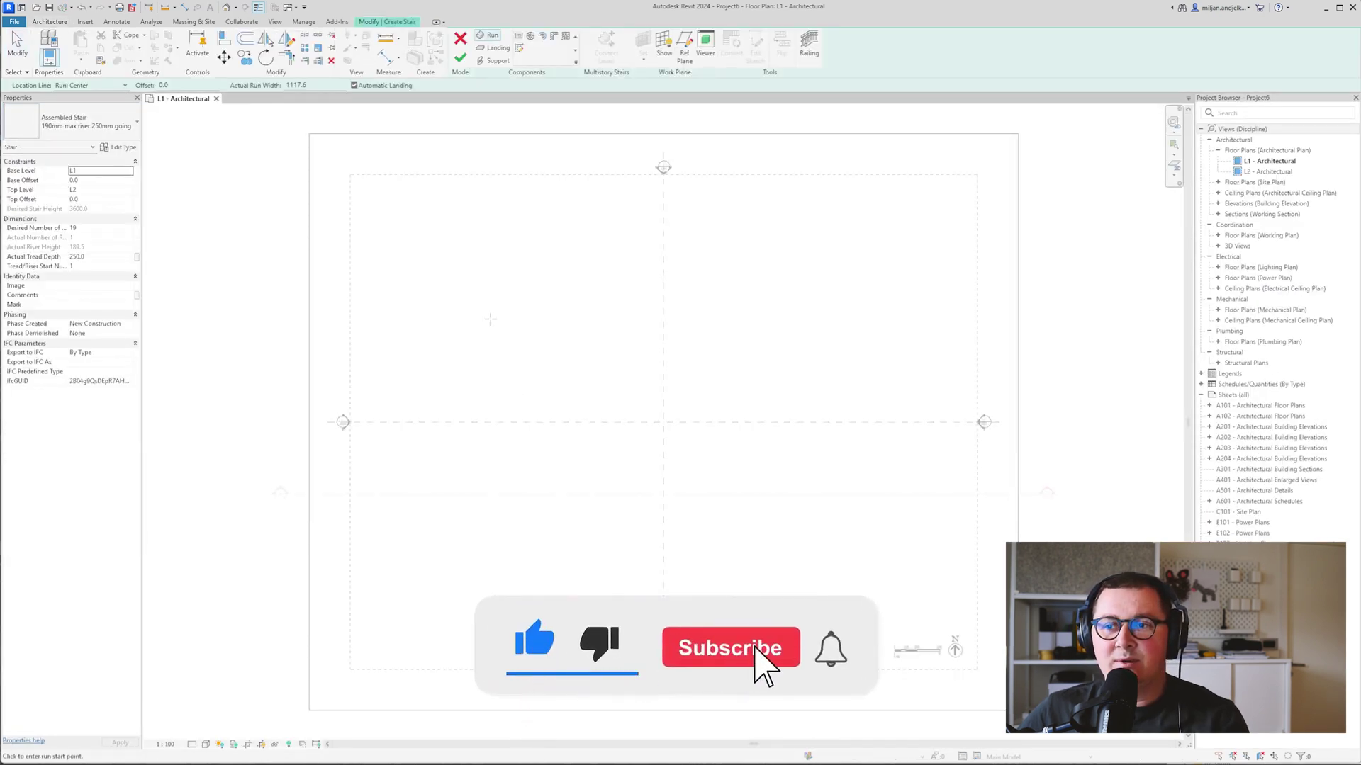
{"action": "left_click", "coordinate": [480, 313]}
{"action": "left_click", "coordinate": [571, 315]}
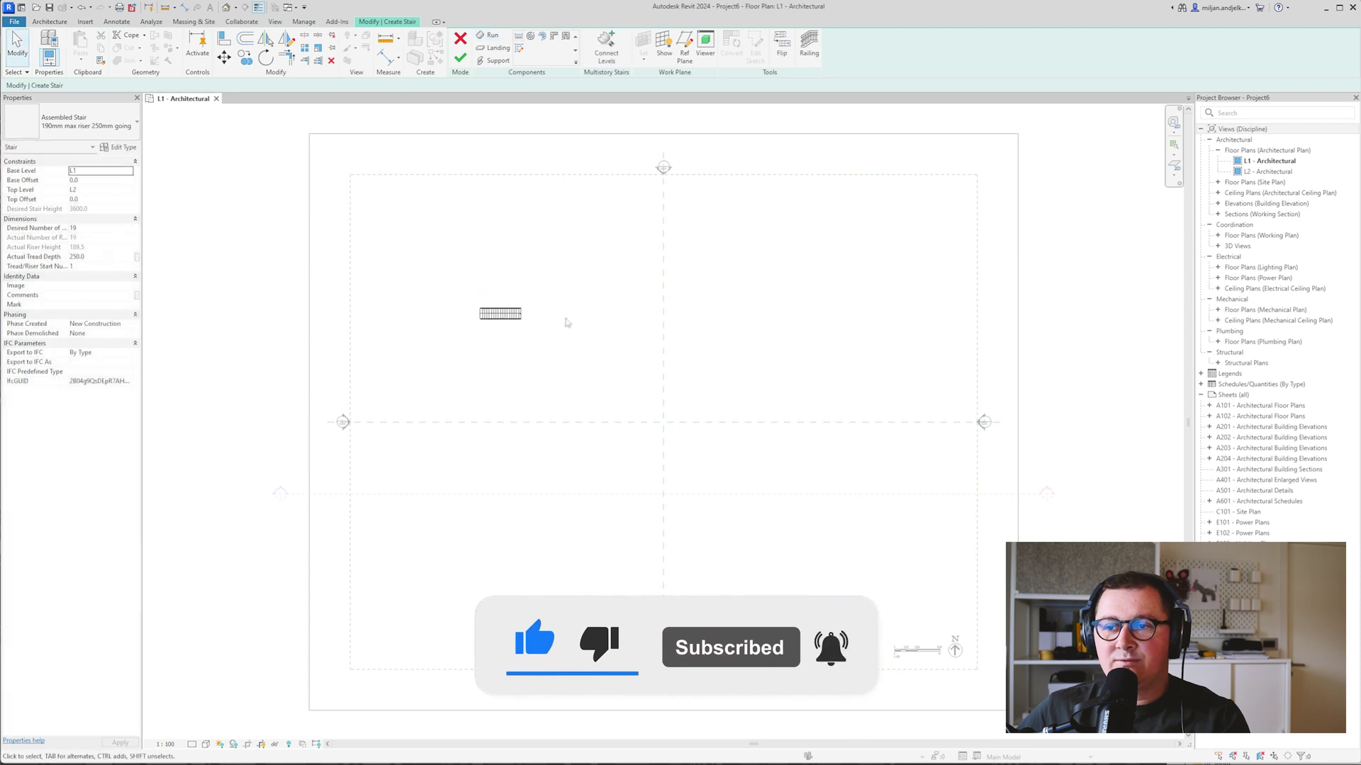
{"action": "scroll", "coordinate": [404, 295], "scroll_direction": "up", "scroll_amount": 2}
{"action": "middle_click_drag", "start_coordinate": [544, 344], "coordinate": [528, 273]}
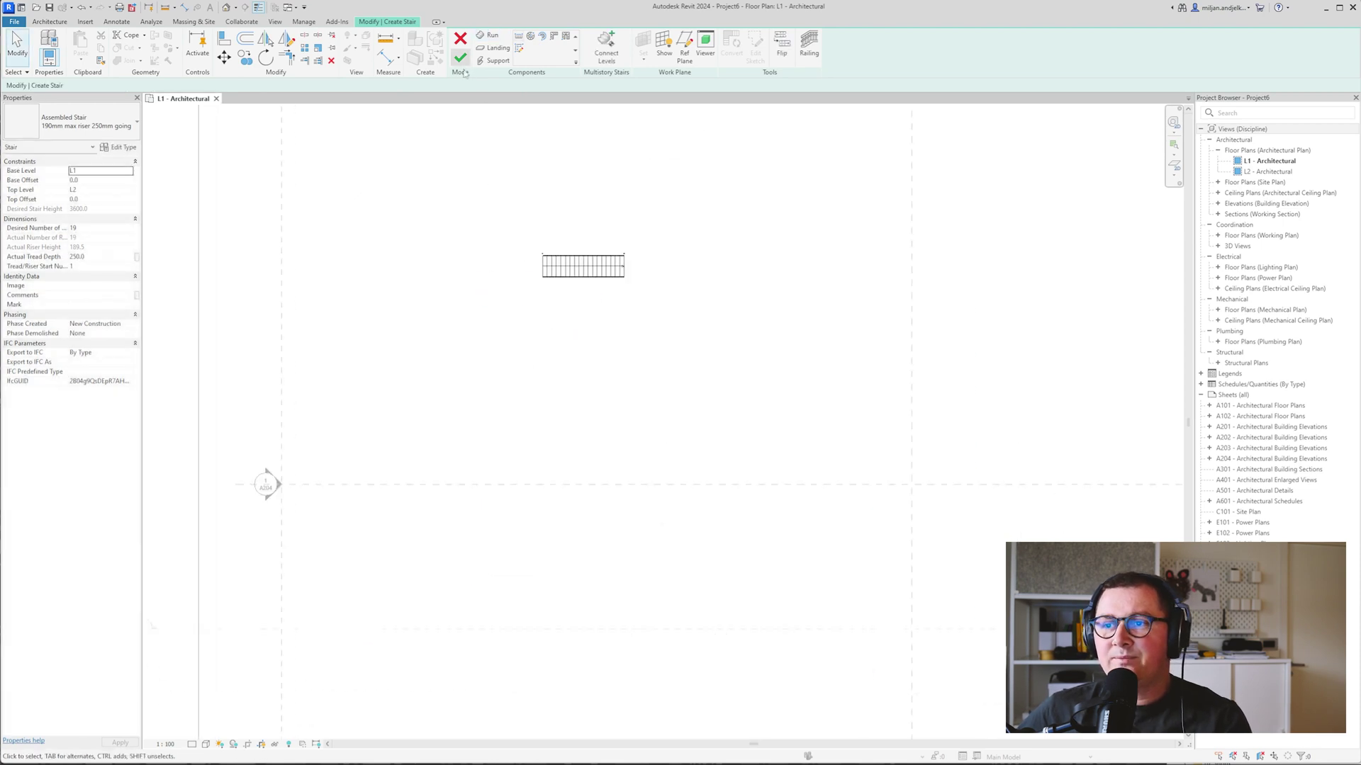
{"action": "scroll", "coordinate": [501, 245], "scroll_direction": "down", "scroll_amount": 3}
{"action": "left_click", "coordinate": [460, 58]}
In the default 3D view, turn off Show annotation categories in Visibility/Graphics.
{"action": "left_click", "coordinate": [226, 8]}
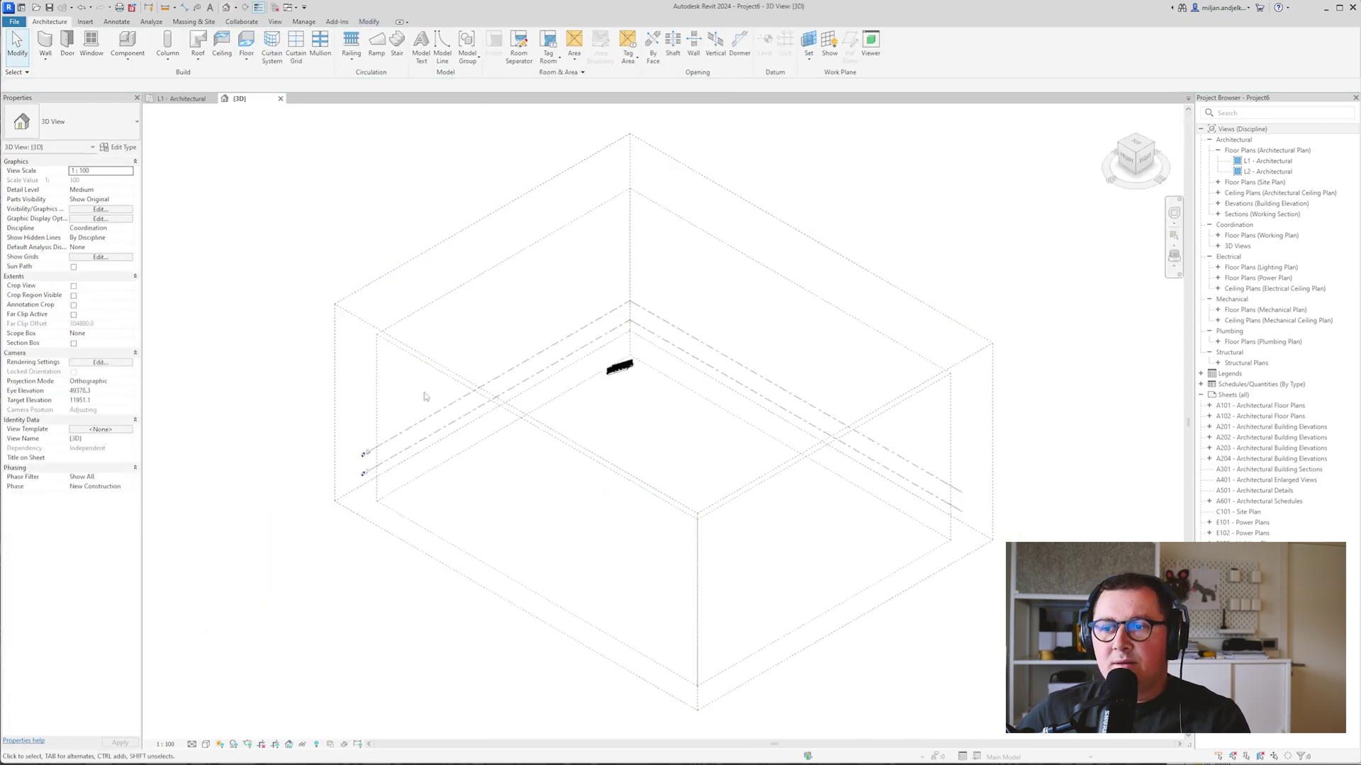
{"action": "middle_click_drag", "start_coordinate": [575, 389], "coordinate": [798, 389], "text": "shift"}
{"action": "key", "text": "v"}
{"action": "key", "text": "v"}
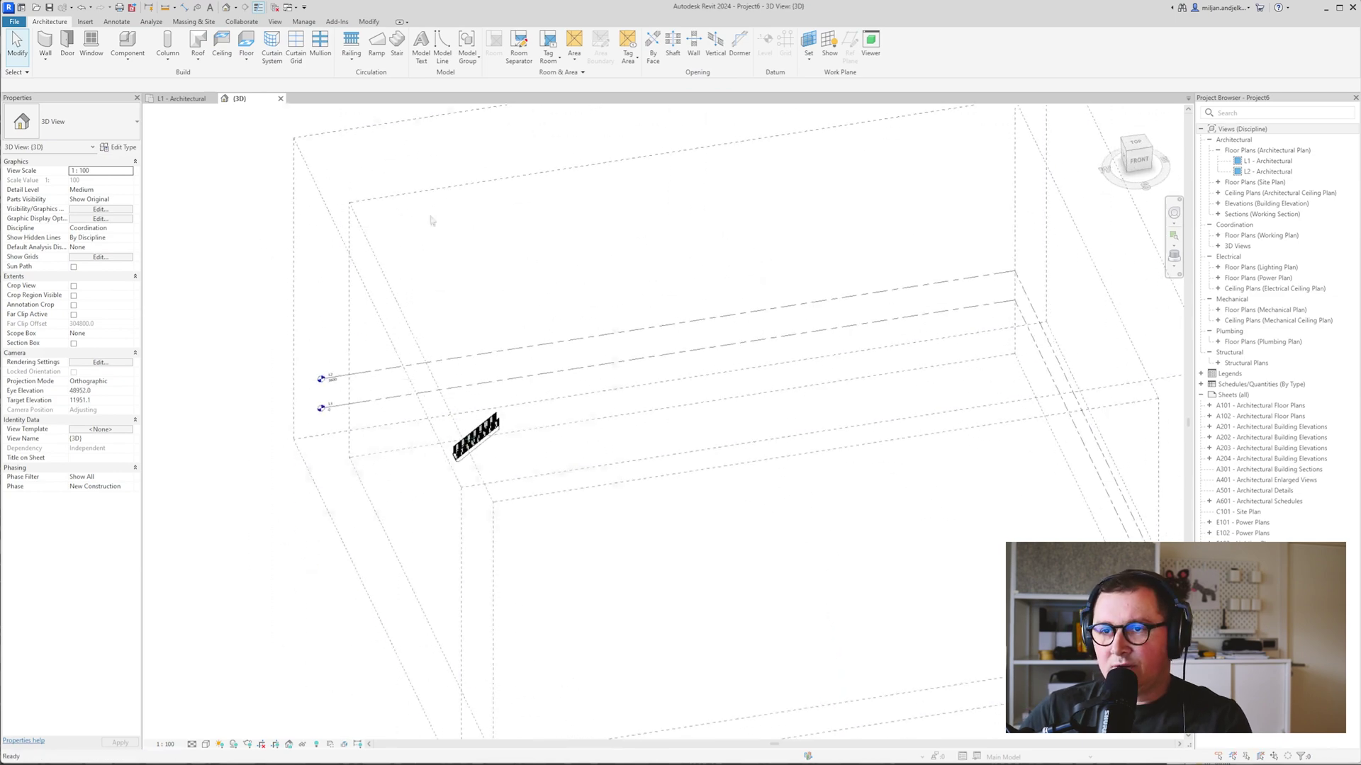
{"action": "left_click", "coordinate": [298, 118]}
{"action": "left_click", "coordinate": [238, 131]}
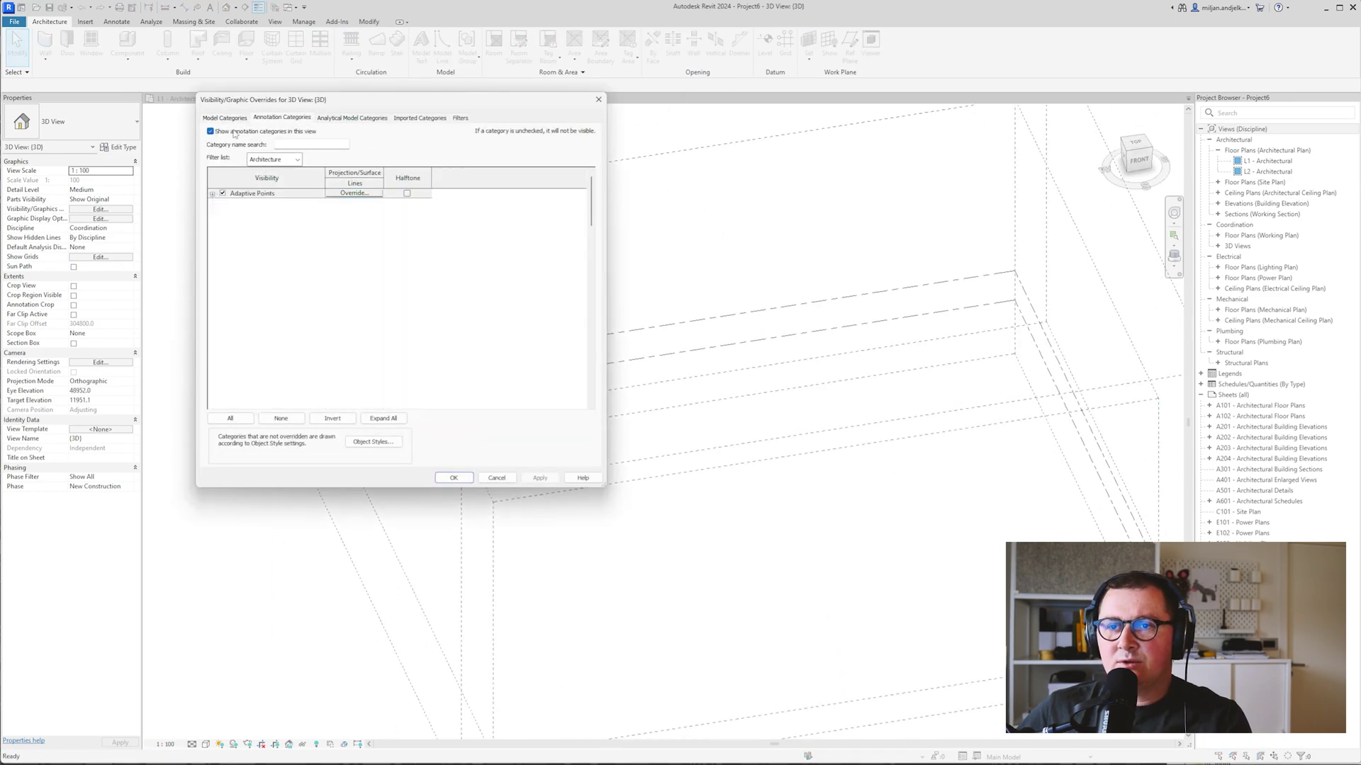
{"action": "left_click", "coordinate": [454, 477]}
Select the stair and orbit the view for a better look at it.
{"action": "scroll", "coordinate": [467, 454], "scroll_direction": "up", "scroll_amount": 3}
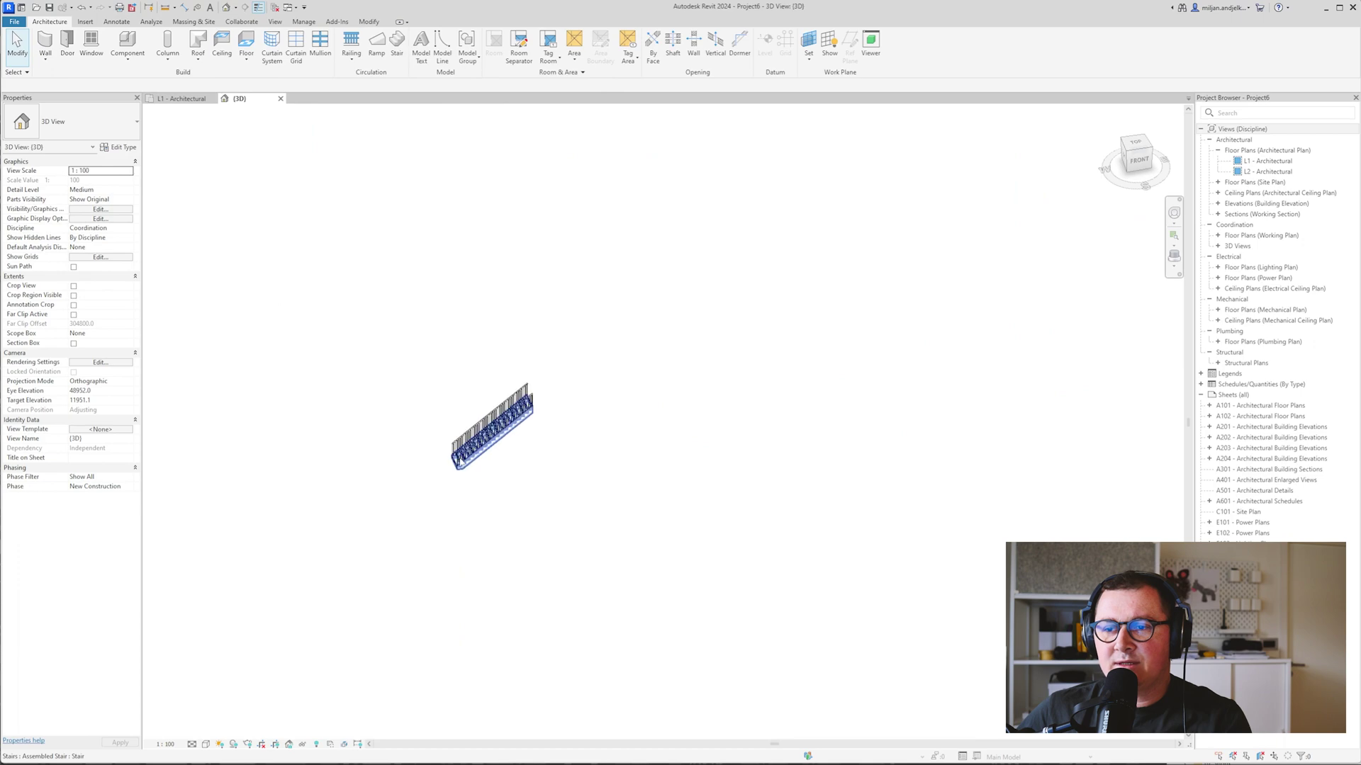
{"action": "left_click", "coordinate": [489, 439]}
{"action": "scroll", "coordinate": [531, 411], "scroll_direction": "up", "scroll_amount": 3}
{"action": "middle_click_drag", "start_coordinate": [531, 411], "coordinate": [451, 457], "text": "shift"}
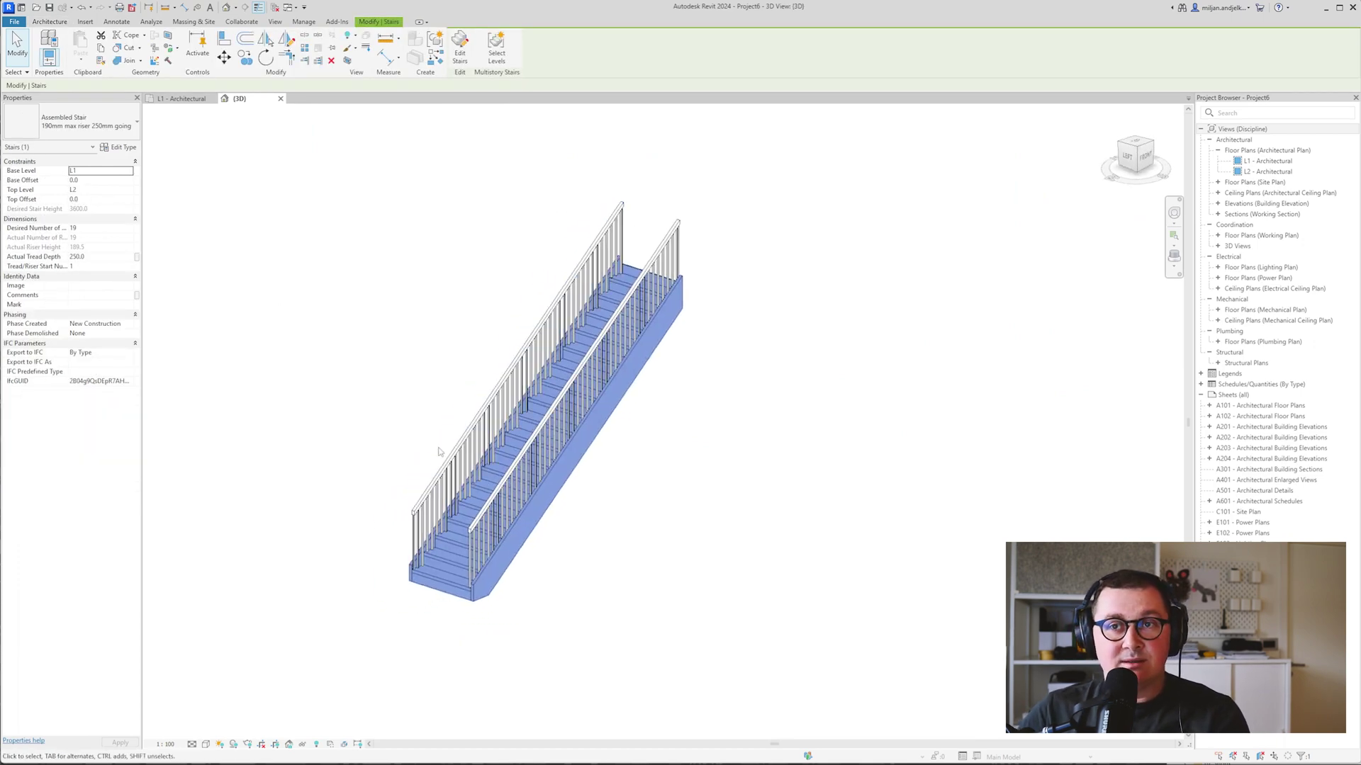
Duplicate the stair type as 'AIE 01' and compare with the wooden-stair reference photo.
{"action": "left_click", "coordinate": [119, 147]}
{"action": "left_click", "coordinate": [625, 155]}
{"action": "type", "text": "AIE 01"}
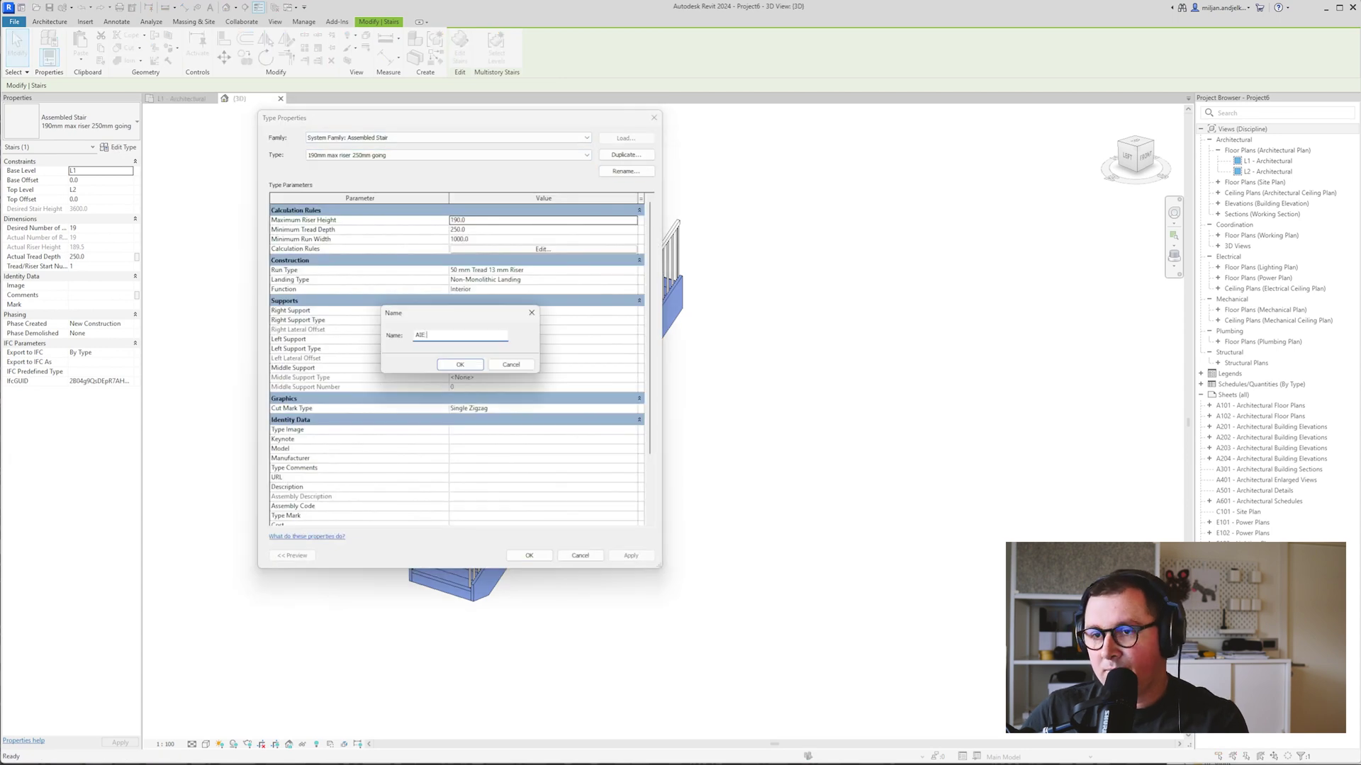
{"action": "key", "text": "Return"}
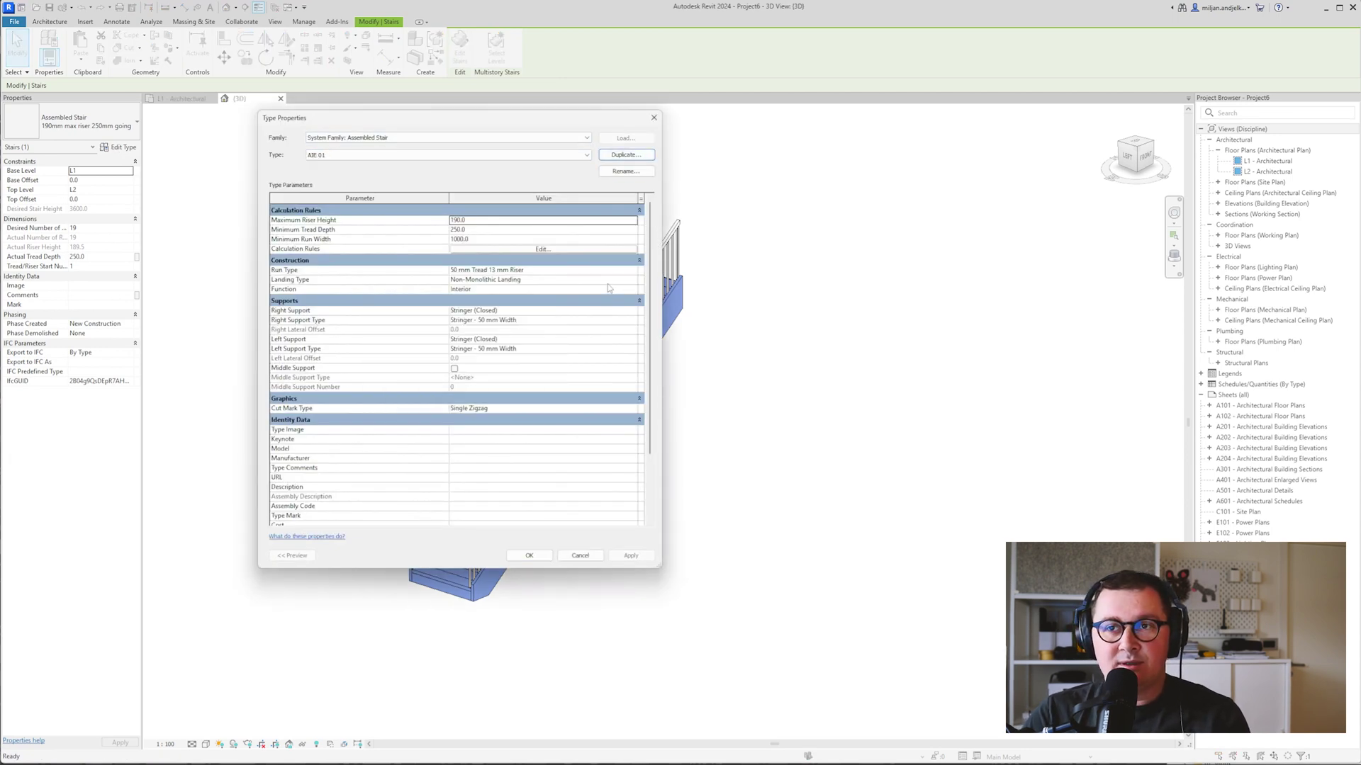
{"action": "key", "text": "alt+Tab"}
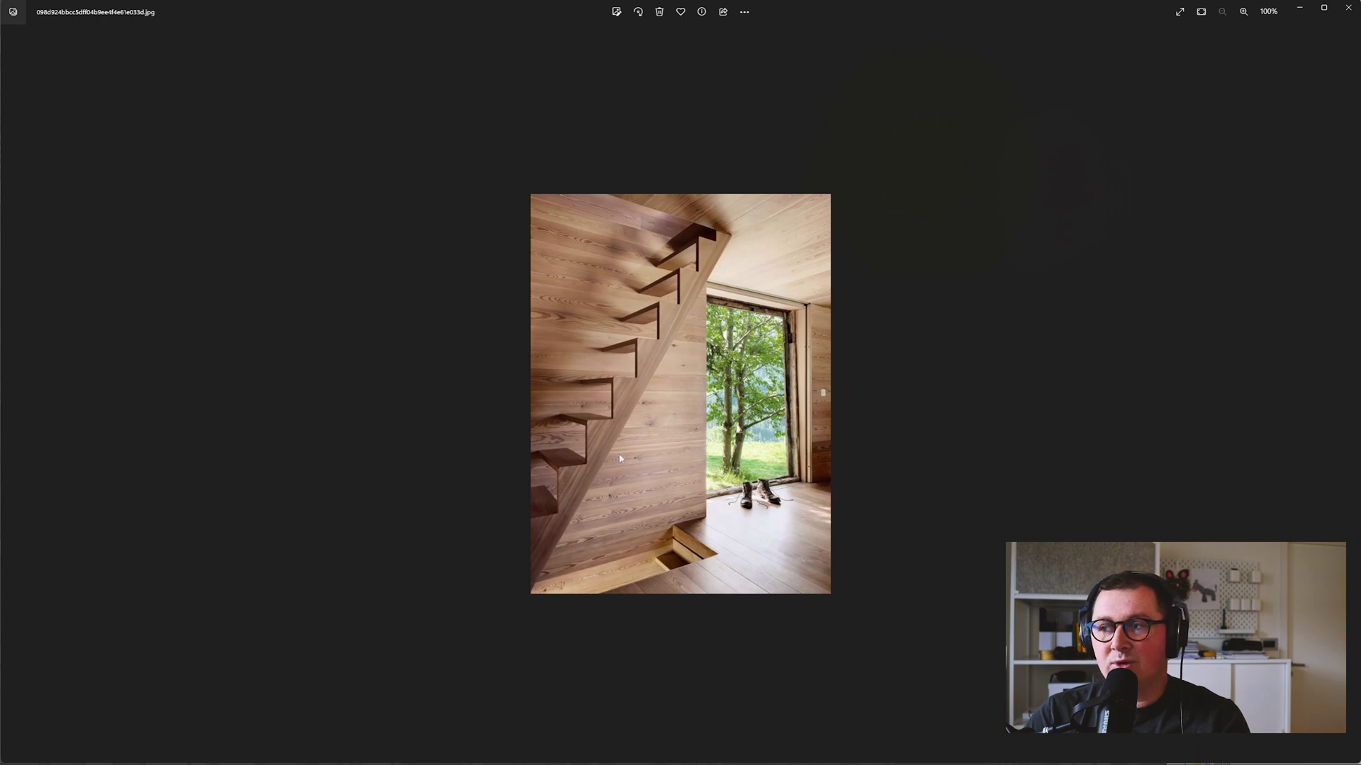
{"action": "left_click", "coordinate": [1299, 19]}
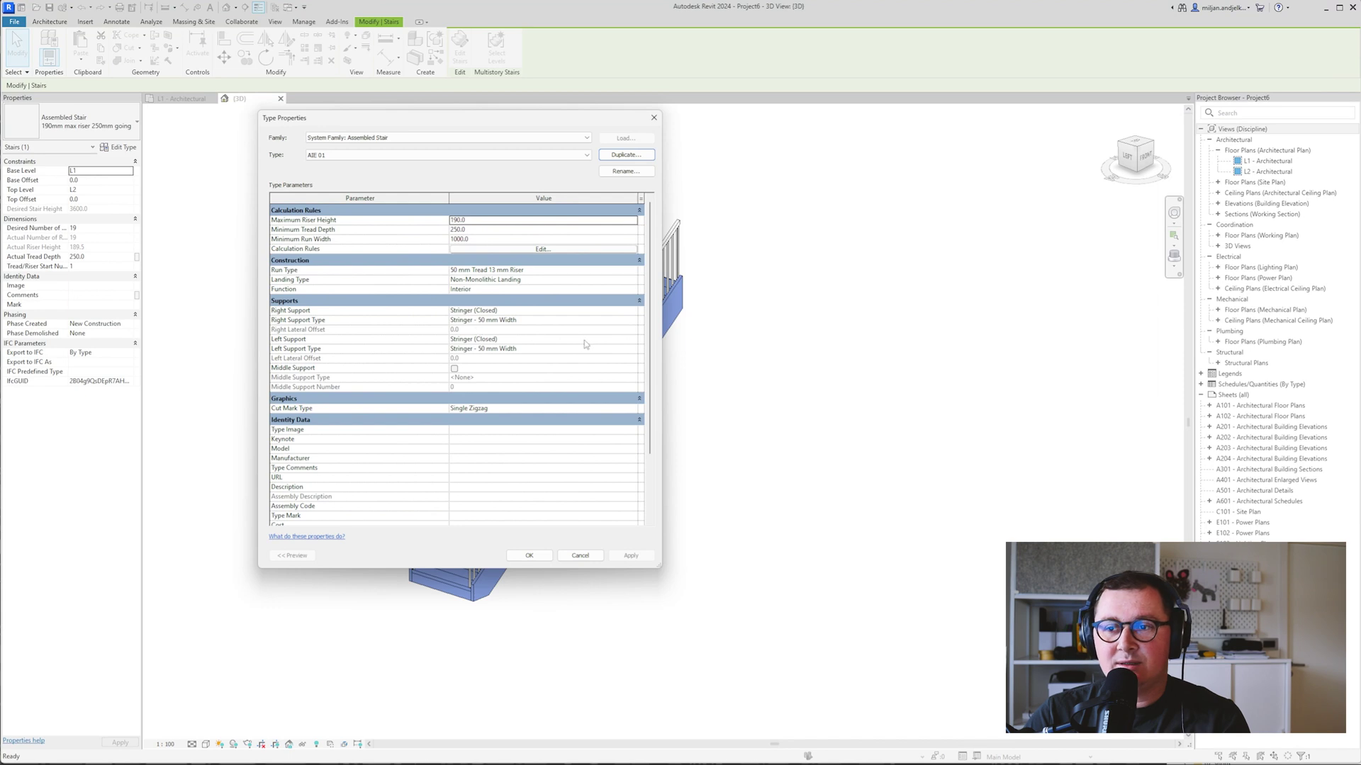
Keep the left support as a closed stringer and set Right Support to Carriage (Open).
{"action": "left_click", "coordinate": [620, 340]}
{"action": "left_click", "coordinate": [633, 339]}
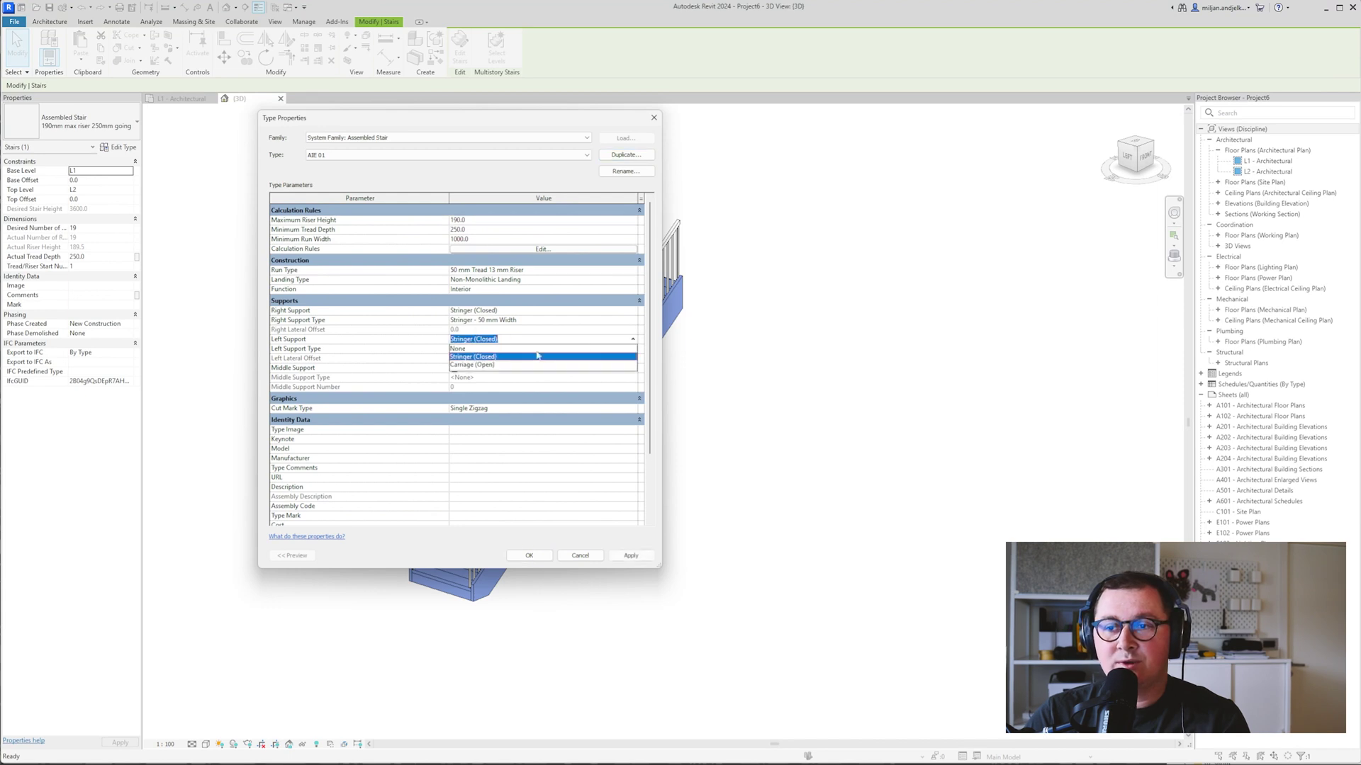
{"action": "left_click", "coordinate": [462, 357]}
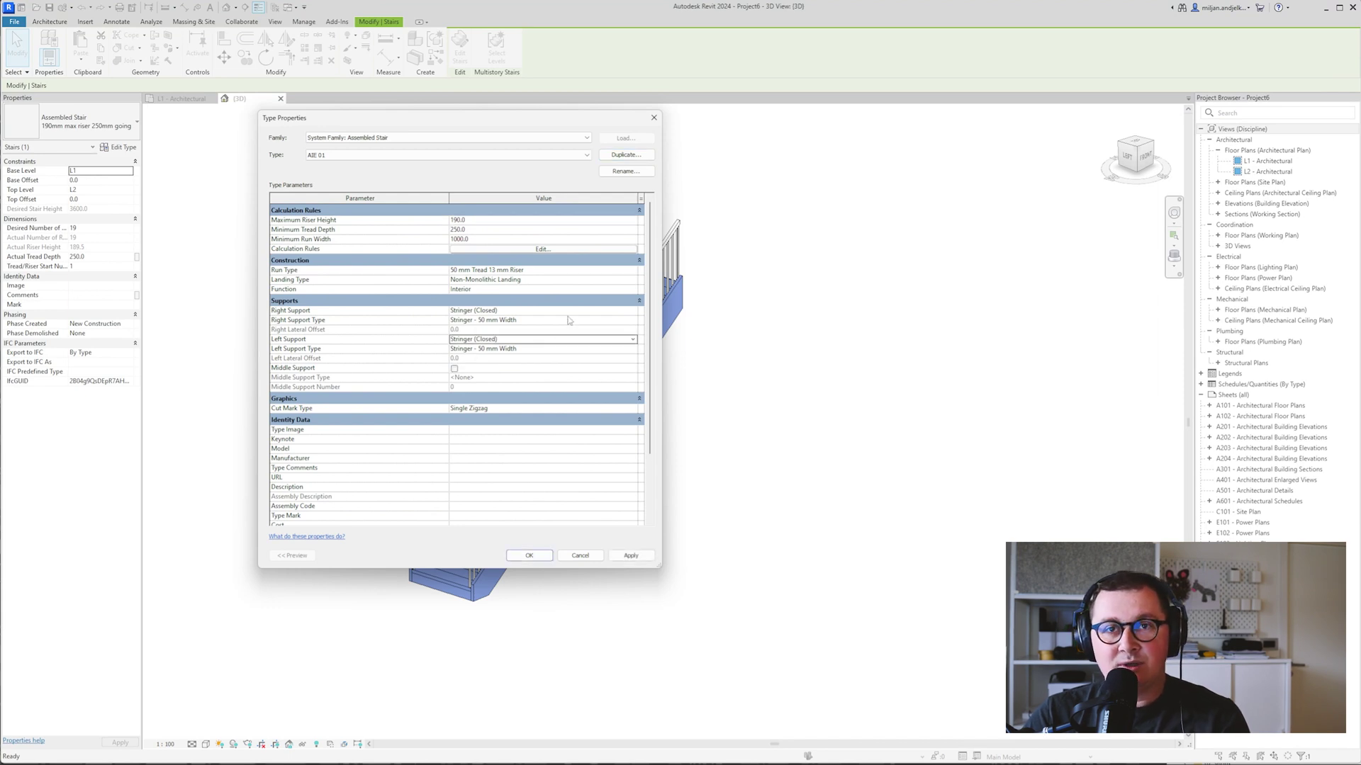
{"action": "left_click", "coordinate": [628, 311]}
{"action": "left_click", "coordinate": [633, 311]}
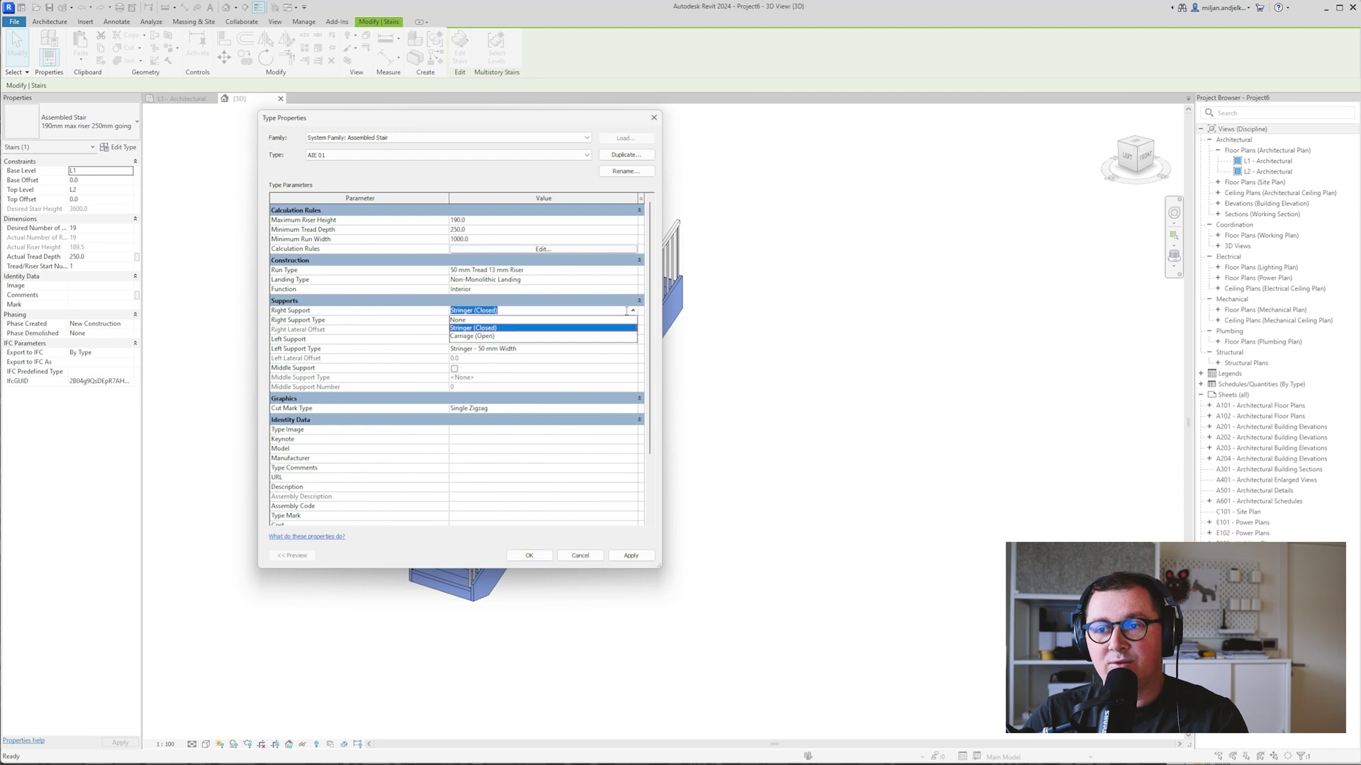
{"action": "left_click", "coordinate": [485, 336]}
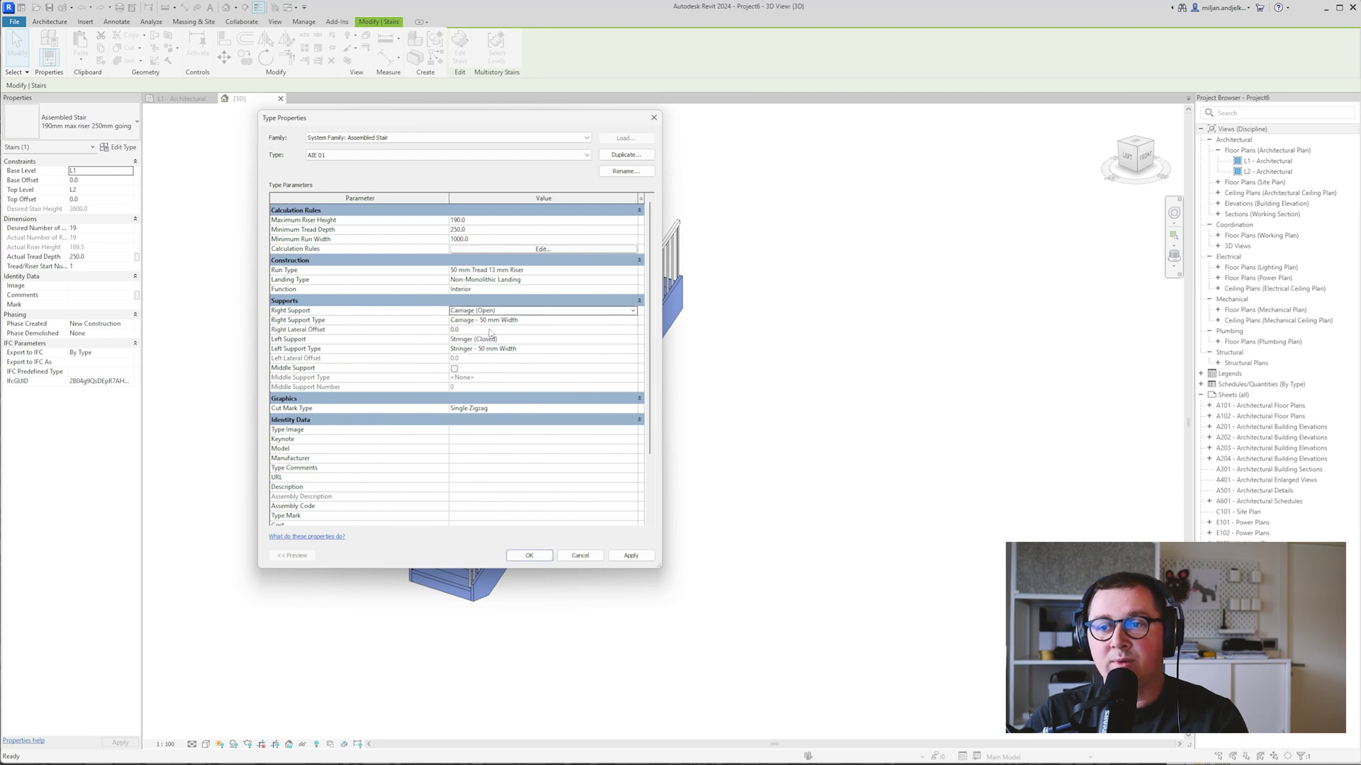
{"action": "left_click", "coordinate": [632, 556]}
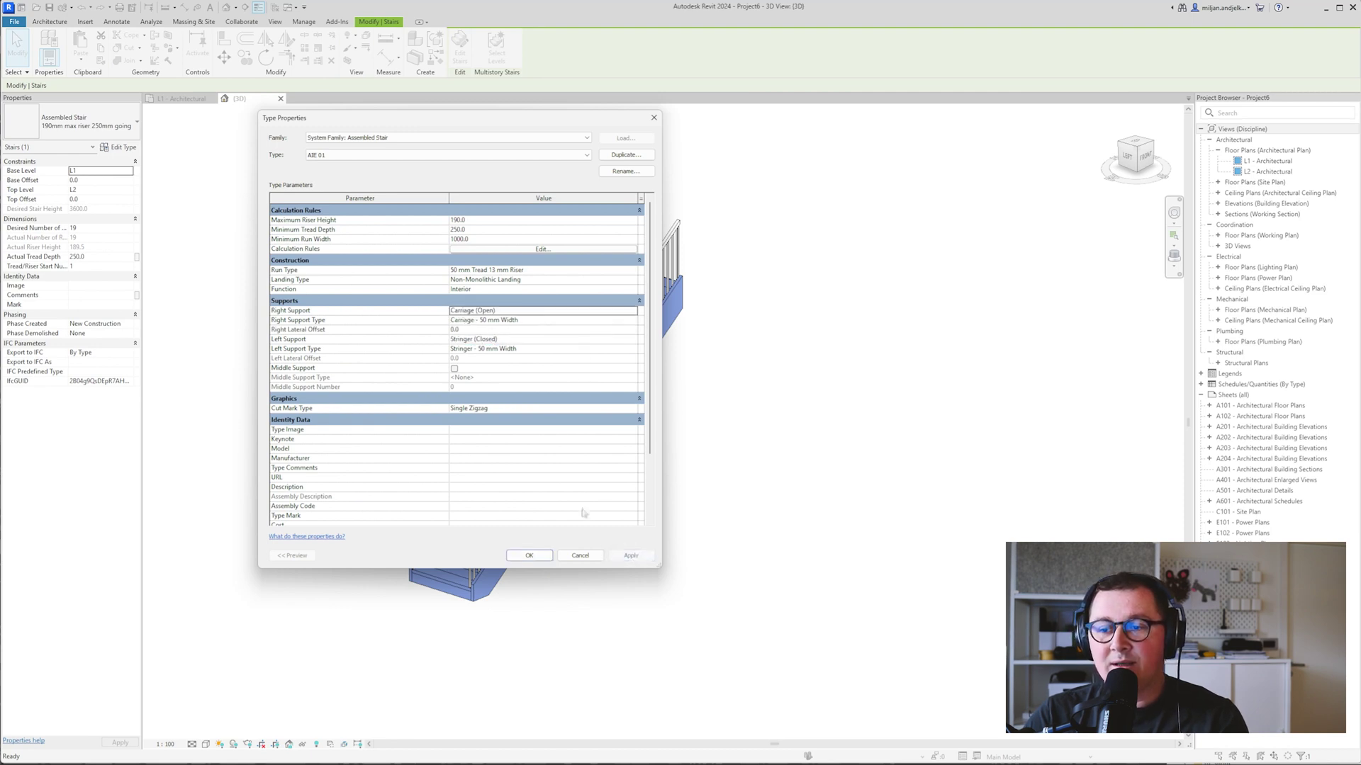
Turn off risers in the stair's run type and confirm the type changes.
{"action": "left_click", "coordinate": [630, 273]}
{"action": "left_click", "coordinate": [632, 271]}
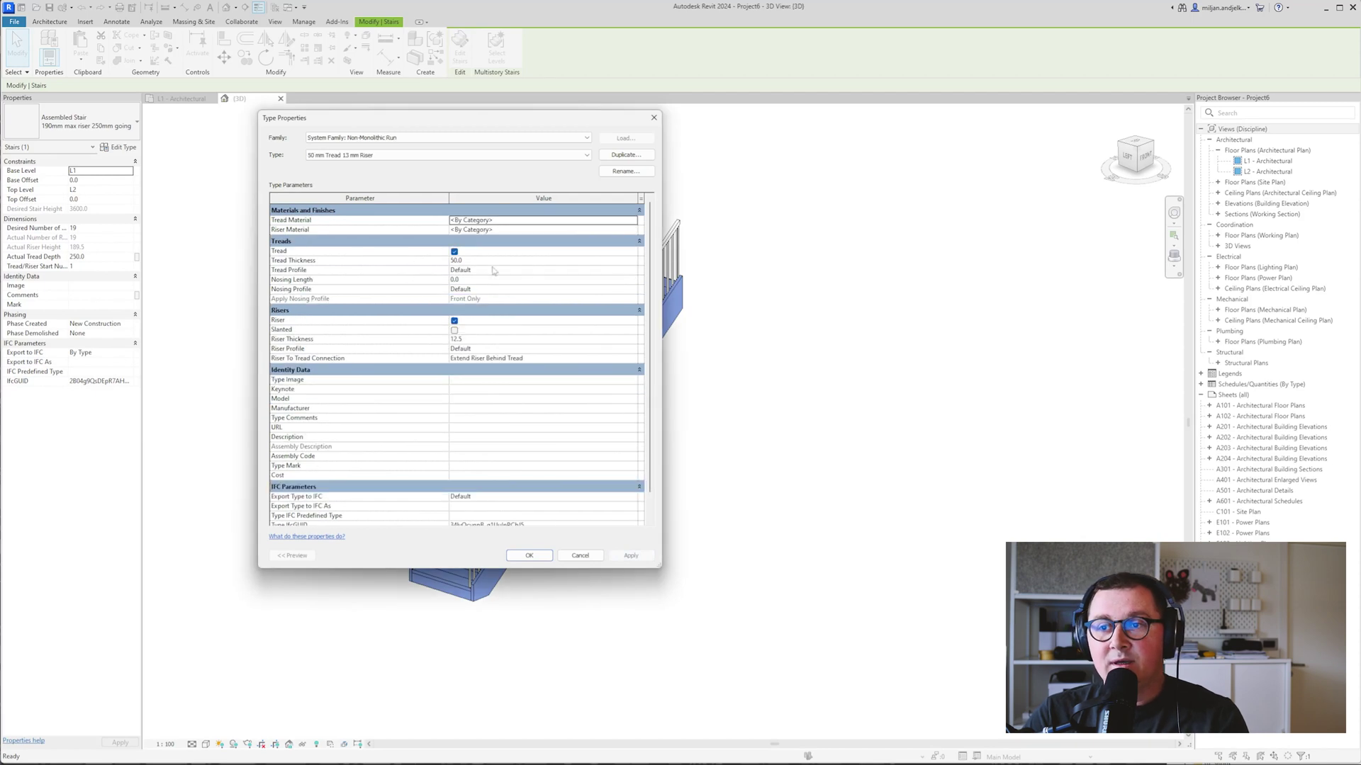
{"action": "left_click", "coordinate": [454, 322]}
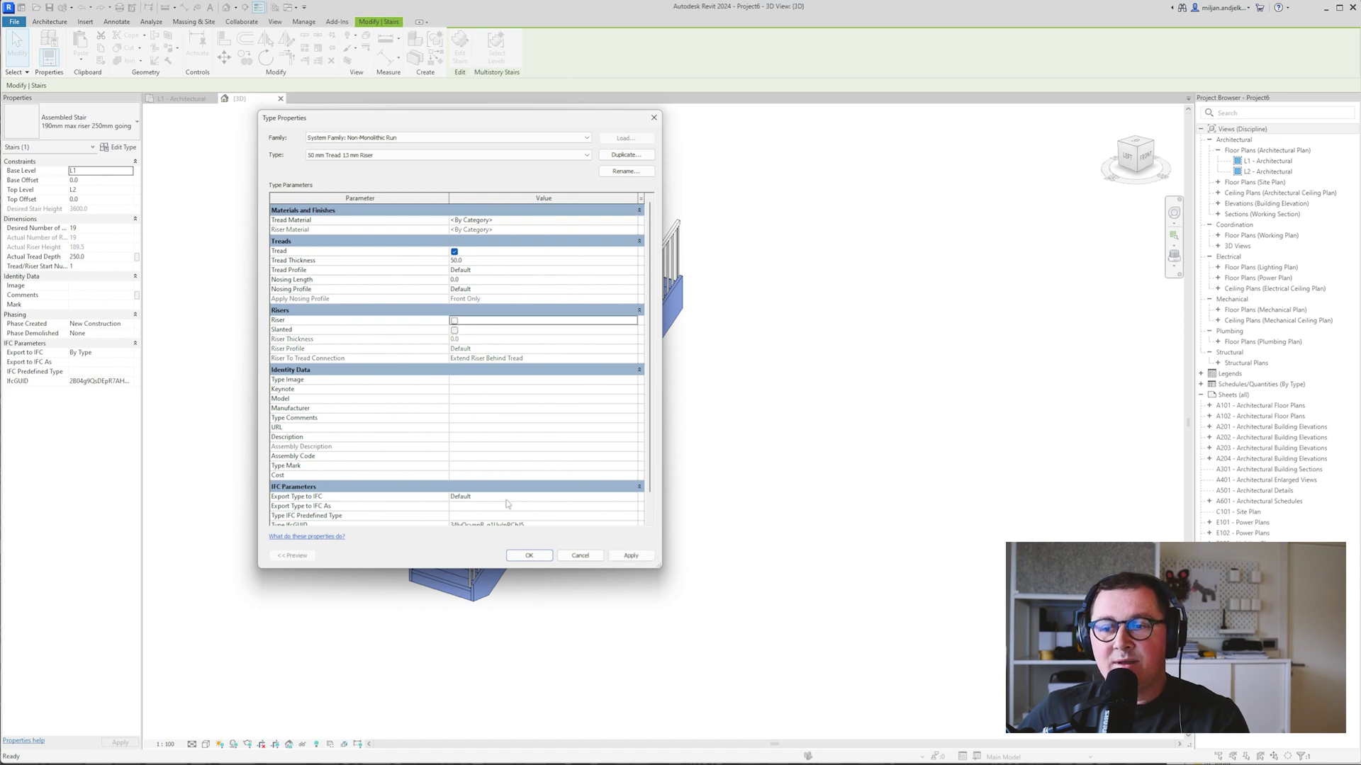
{"action": "left_click", "coordinate": [531, 557]}
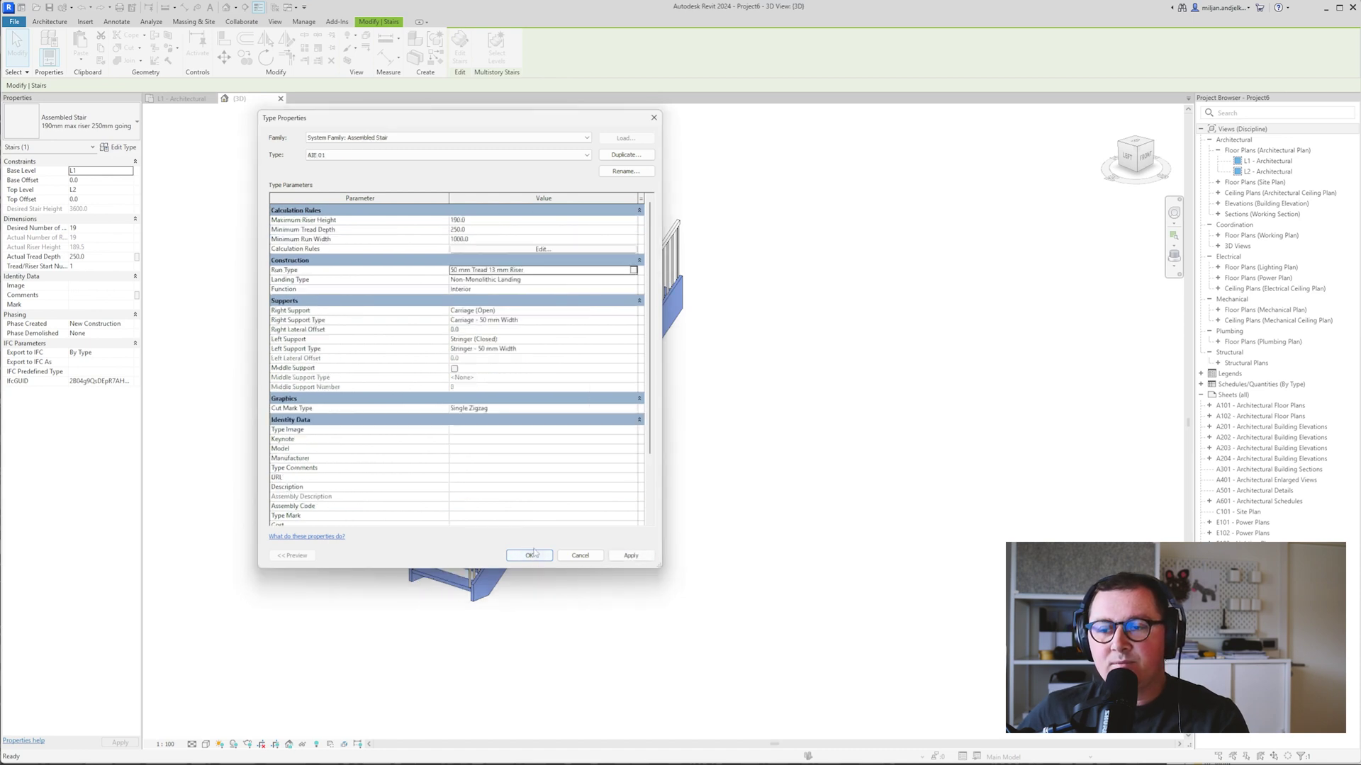
{"action": "left_click", "coordinate": [531, 556]}
Deselect, check Visibility/Graphics without changes, and reselect the stair.
{"action": "key", "text": "Escape"}
{"action": "scroll", "coordinate": [430, 524], "scroll_direction": "up", "scroll_amount": 3}
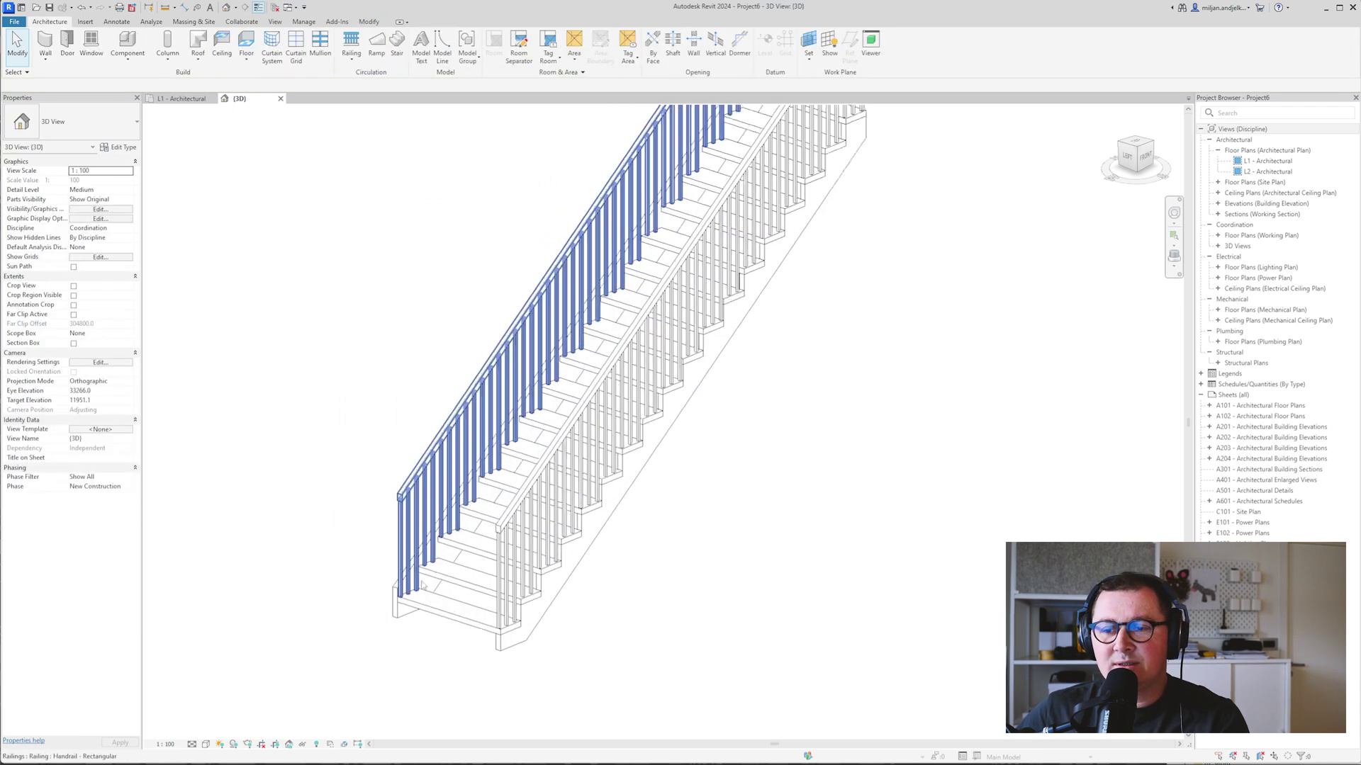
{"action": "key", "text": "v"}
{"action": "key", "text": "g"}
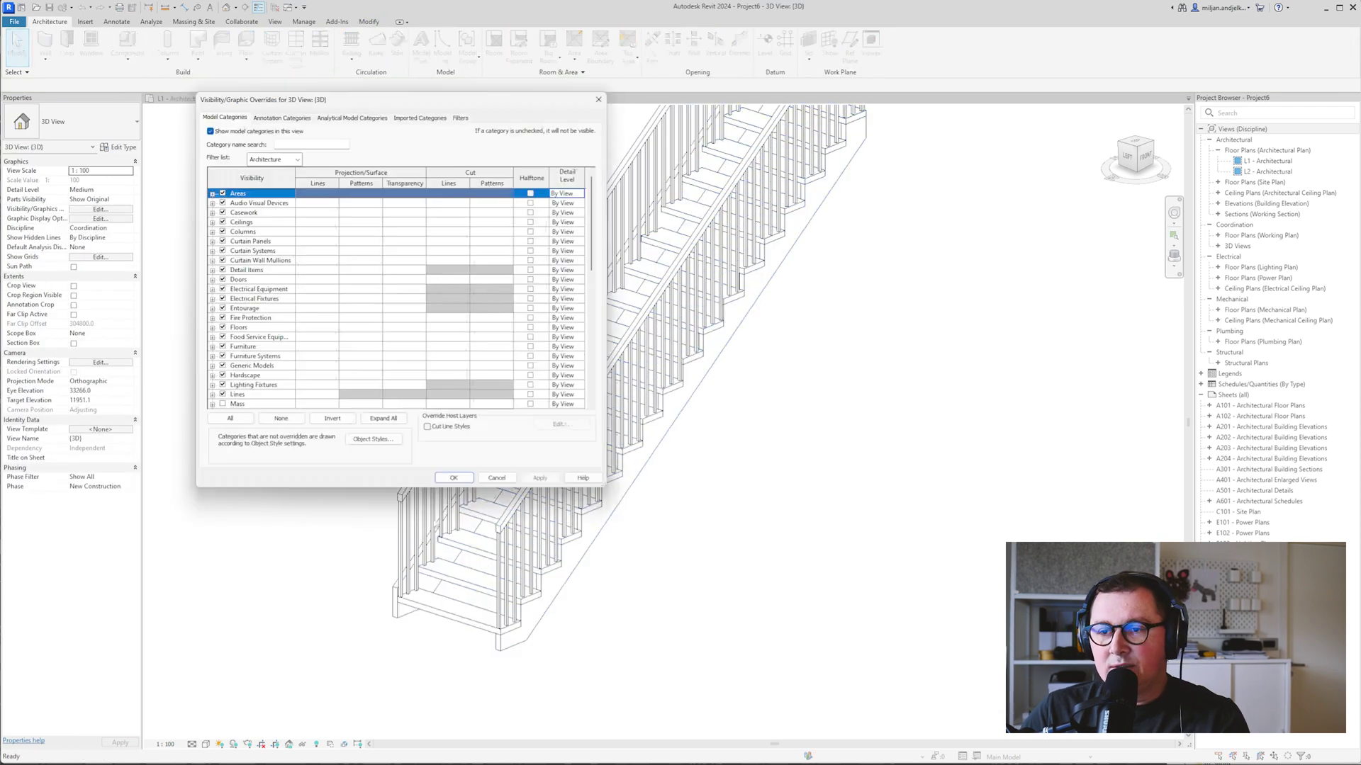
{"action": "left_click", "coordinate": [496, 478]}
{"action": "left_click", "coordinate": [460, 453]}
Set the AIE 01 stair's Left Support to None, dismiss the error, and pick a railing.
{"action": "left_click", "coordinate": [132, 148]}
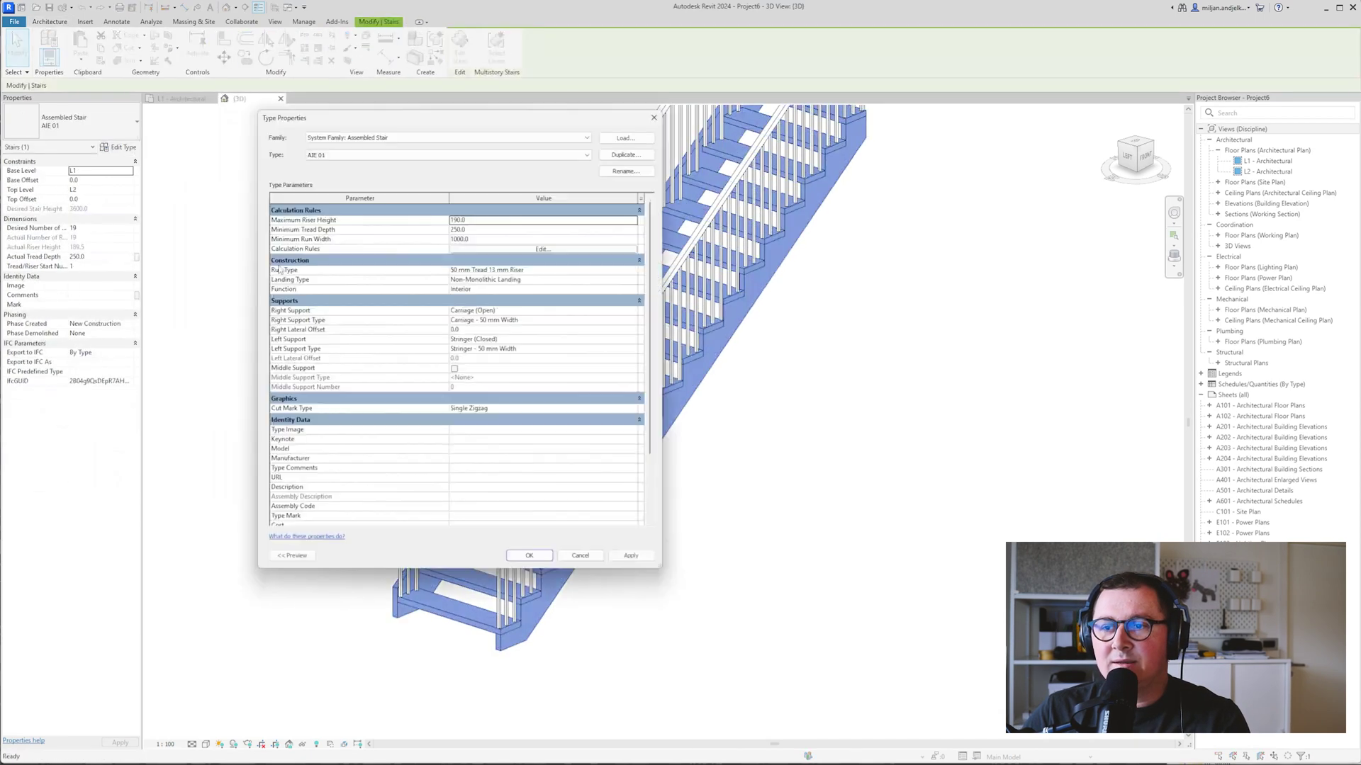
{"action": "left_click", "coordinate": [489, 339]}
{"action": "left_click", "coordinate": [486, 340]}
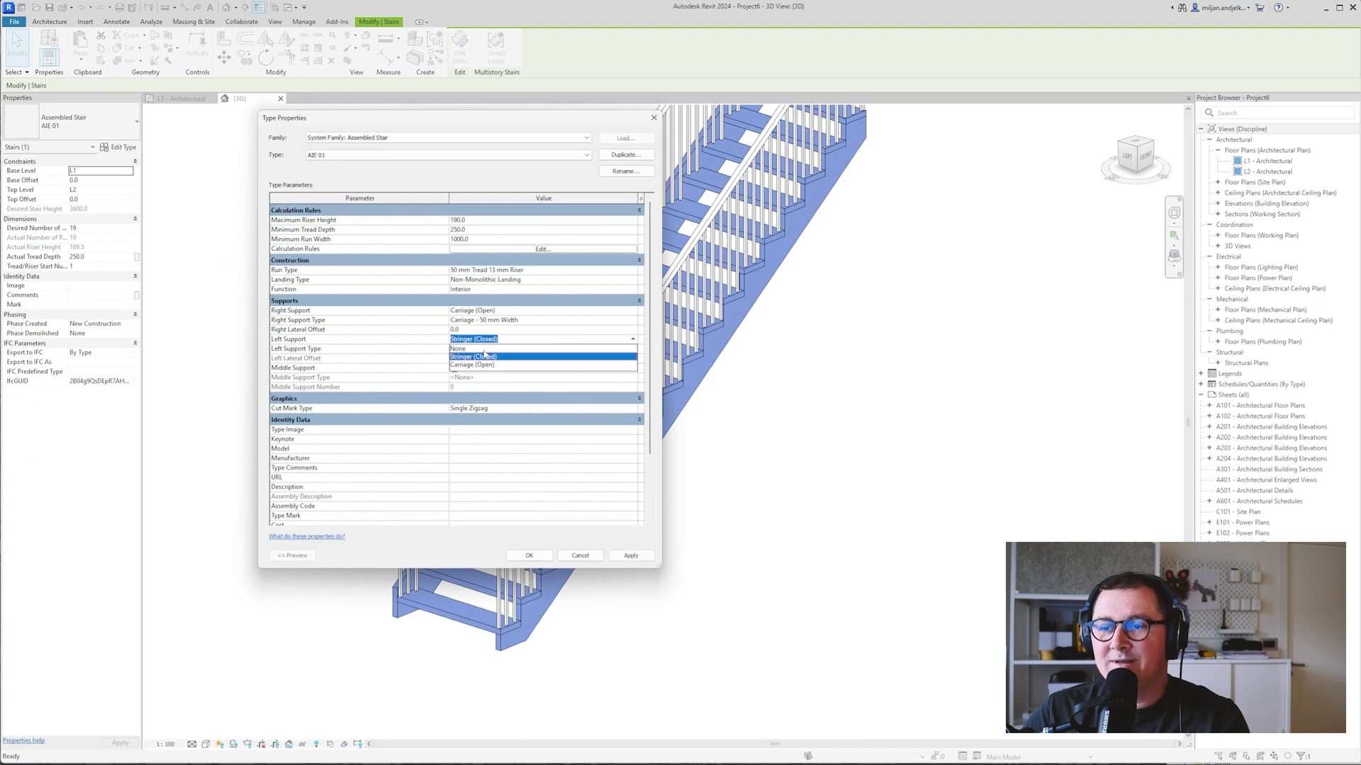
{"action": "left_click", "coordinate": [468, 357]}
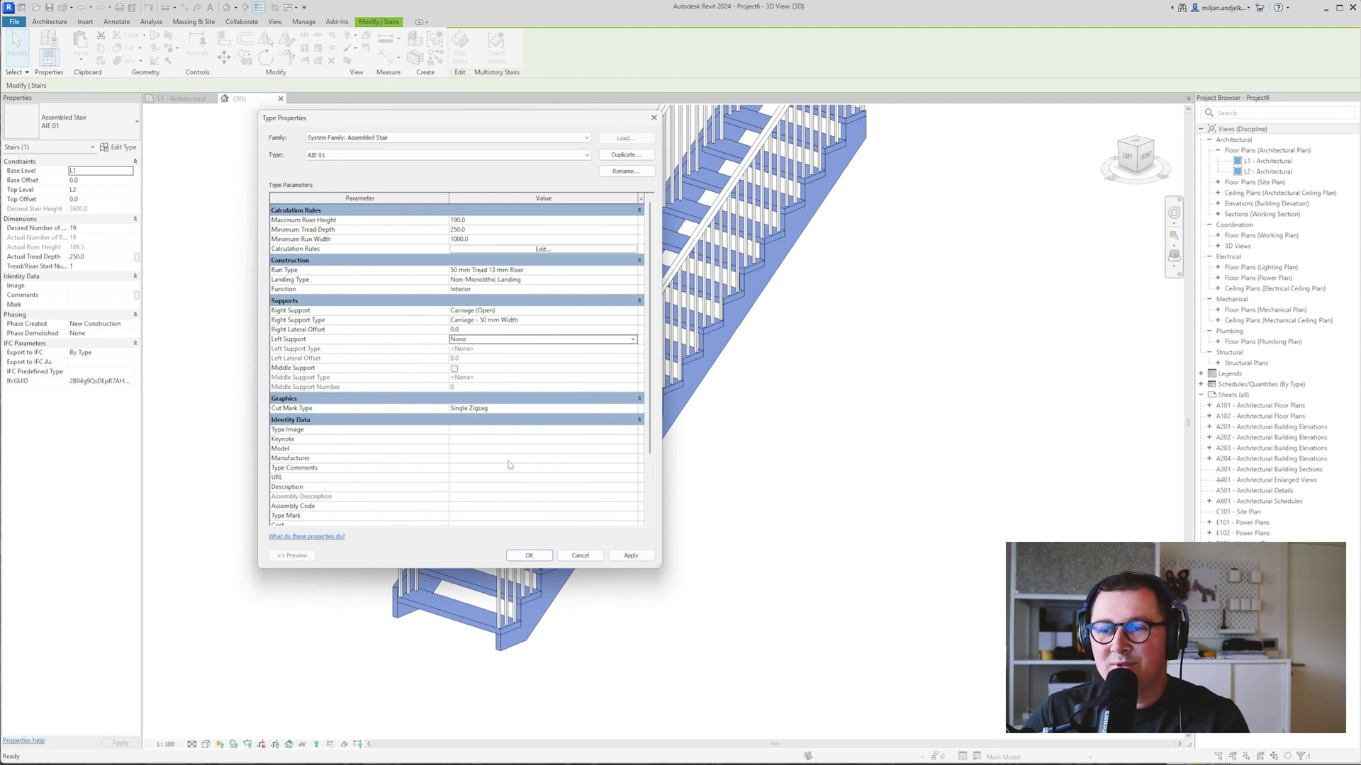
{"action": "left_click", "coordinate": [529, 556]}
{"action": "left_click", "coordinate": [761, 434]}
{"action": "left_click", "coordinate": [458, 503]}
Delete both stair railings and orbit to inspect the bare stair.
{"action": "left_click", "coordinate": [504, 528], "text": "ctrl"}
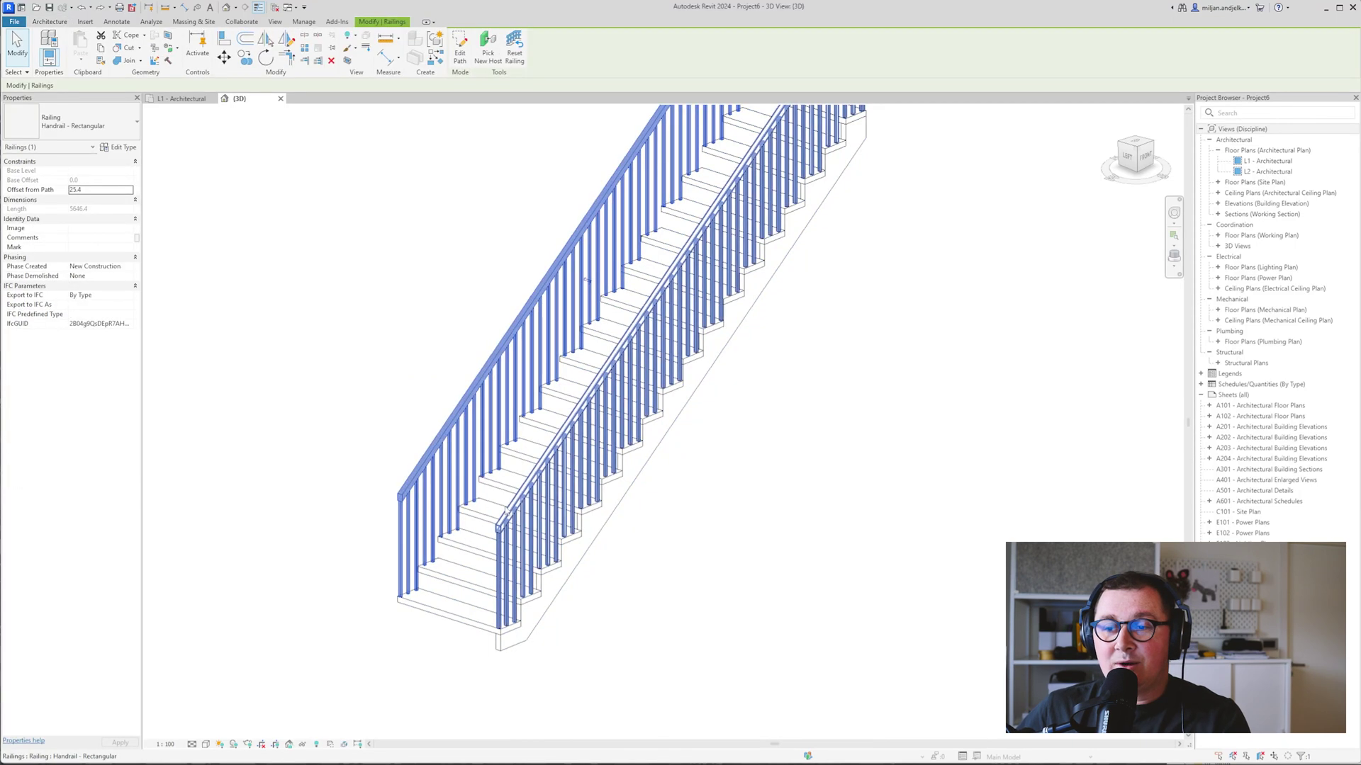
{"action": "key", "text": "Delete"}
{"action": "middle_click_drag", "start_coordinate": [550, 579], "coordinate": [553, 490], "text": "shift"}
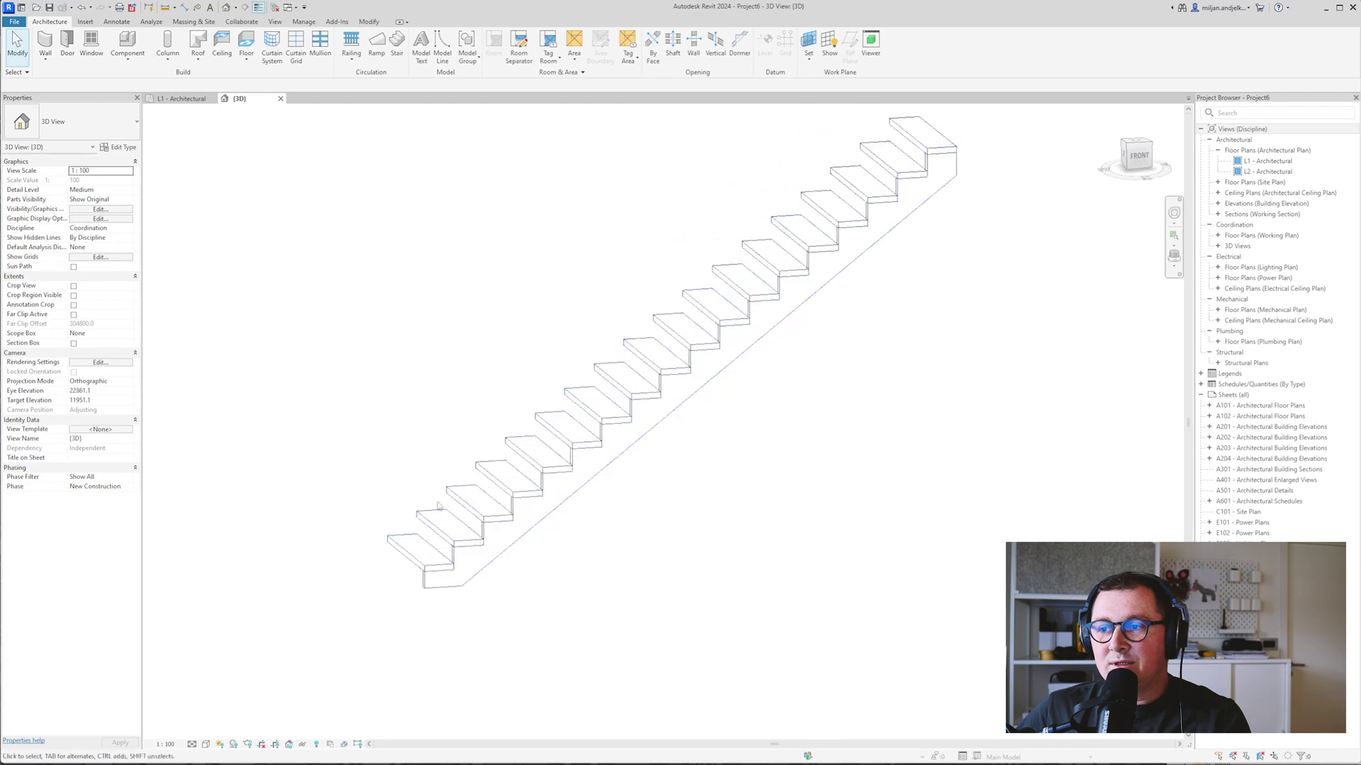
{"action": "left_click", "coordinate": [505, 575]}
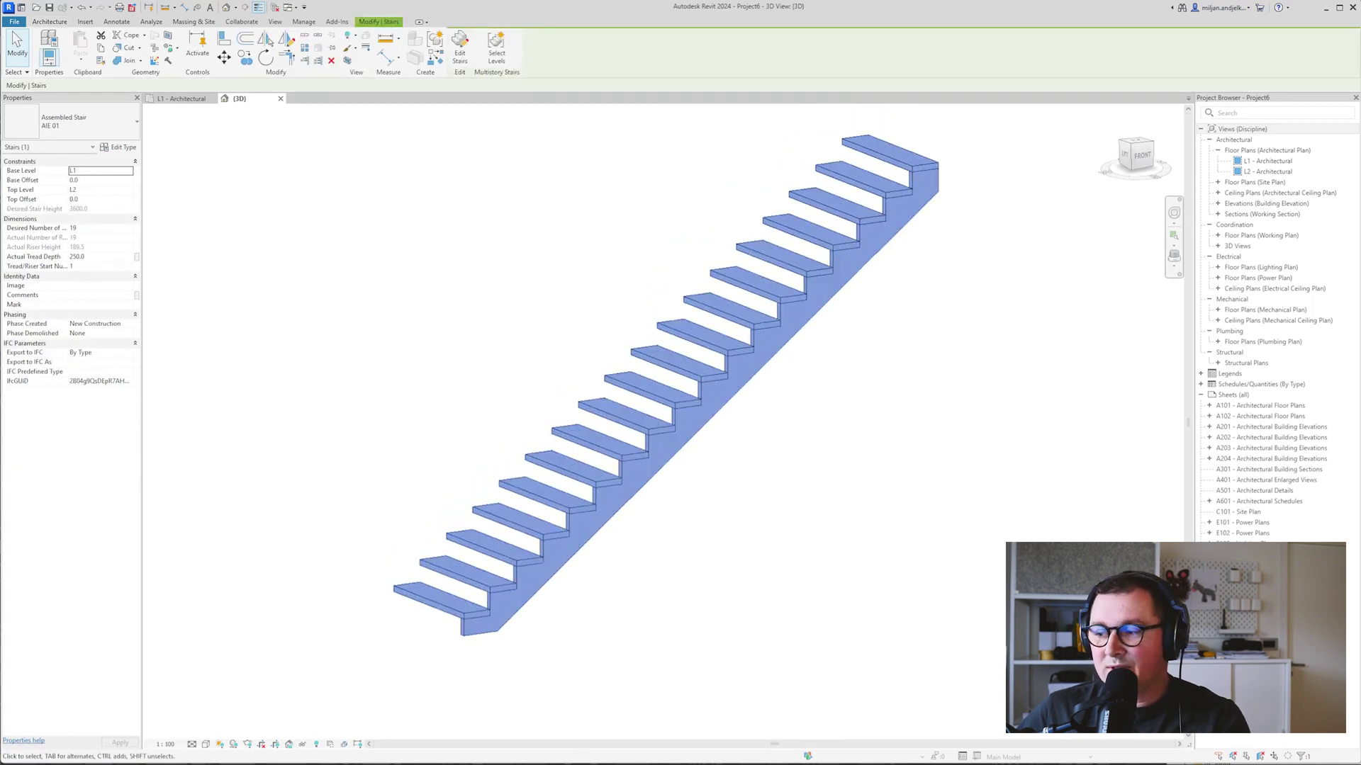
{"action": "key", "text": "alt+Tab"}
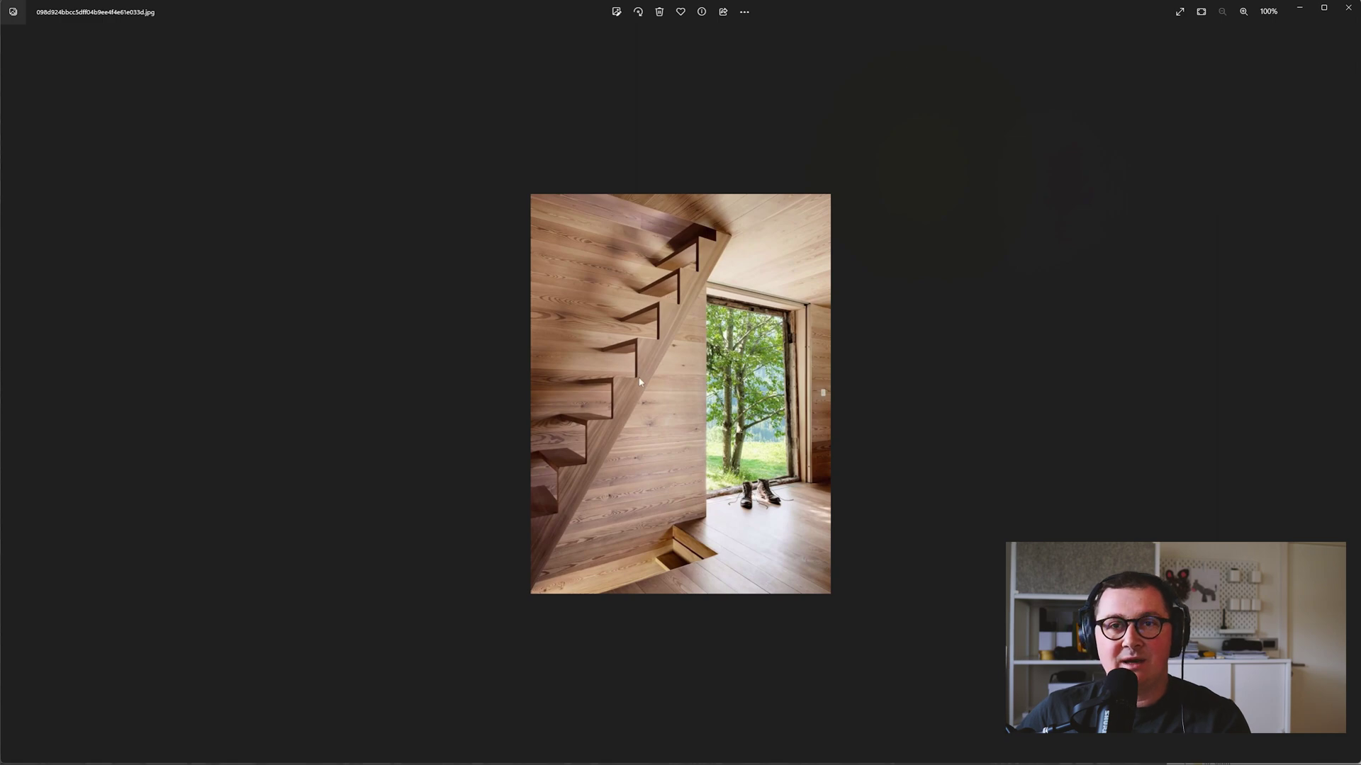
Zoom into the wooden stair reference photo, then return to the Revit model.
{"action": "scroll", "coordinate": [640, 382], "scroll_direction": "up", "scroll_amount": 1}
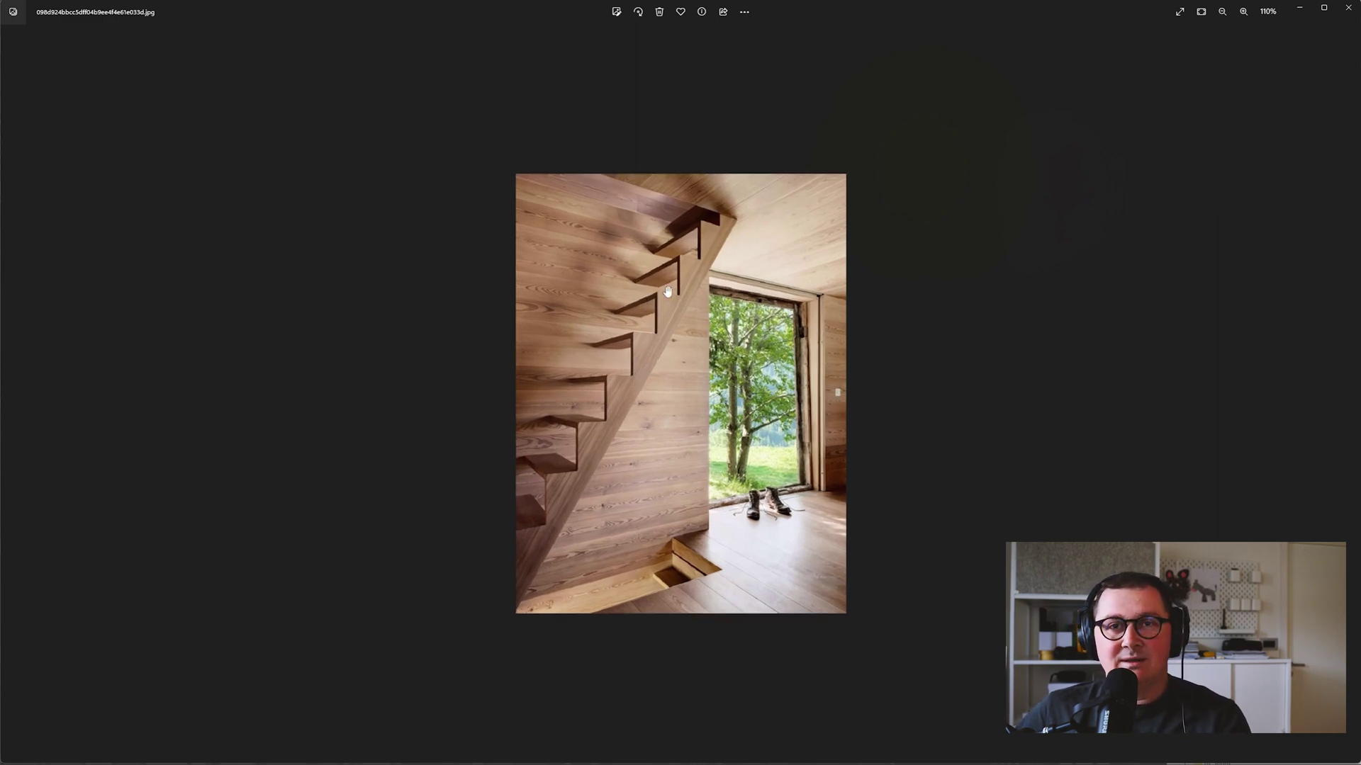
{"action": "left_click", "coordinate": [1303, 12]}
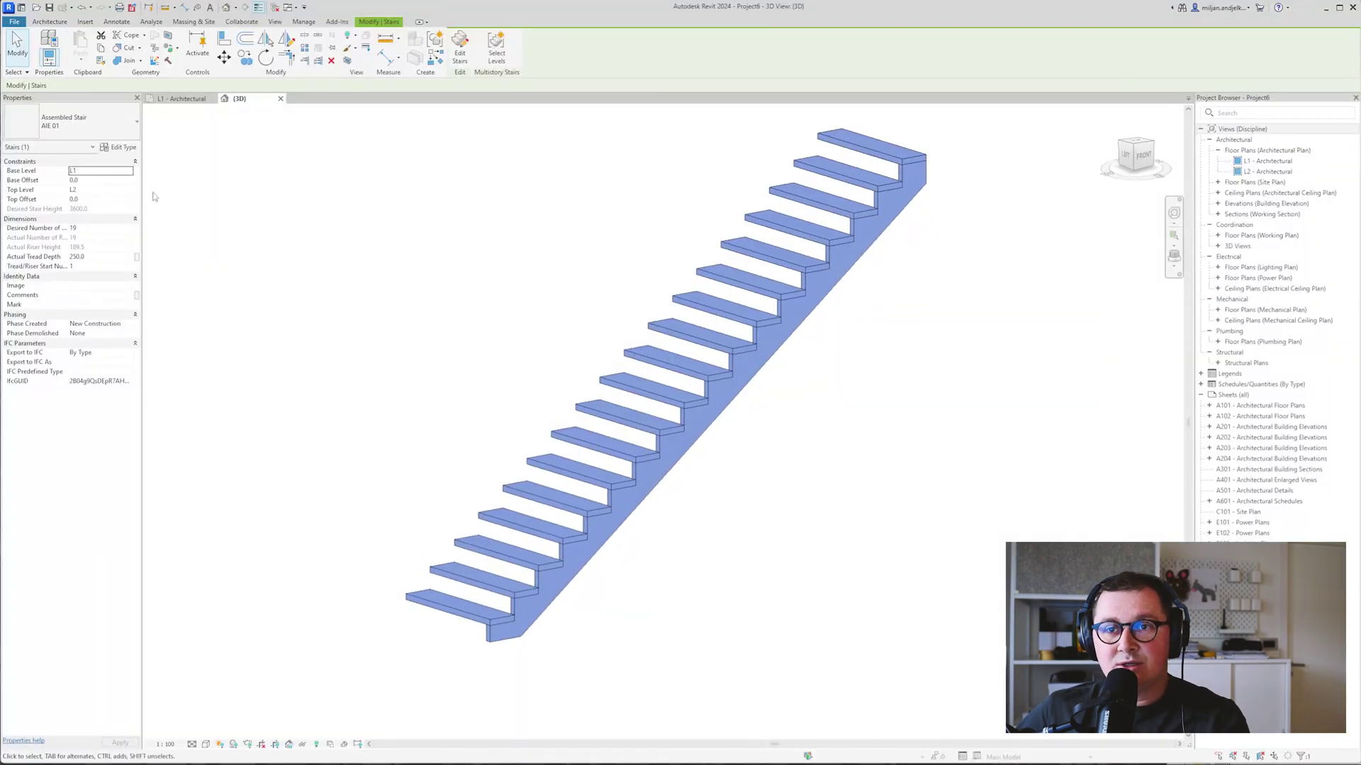
Set the stair type's Maximum Riser Height to 220 and apply.
{"action": "left_click", "coordinate": [122, 148]}
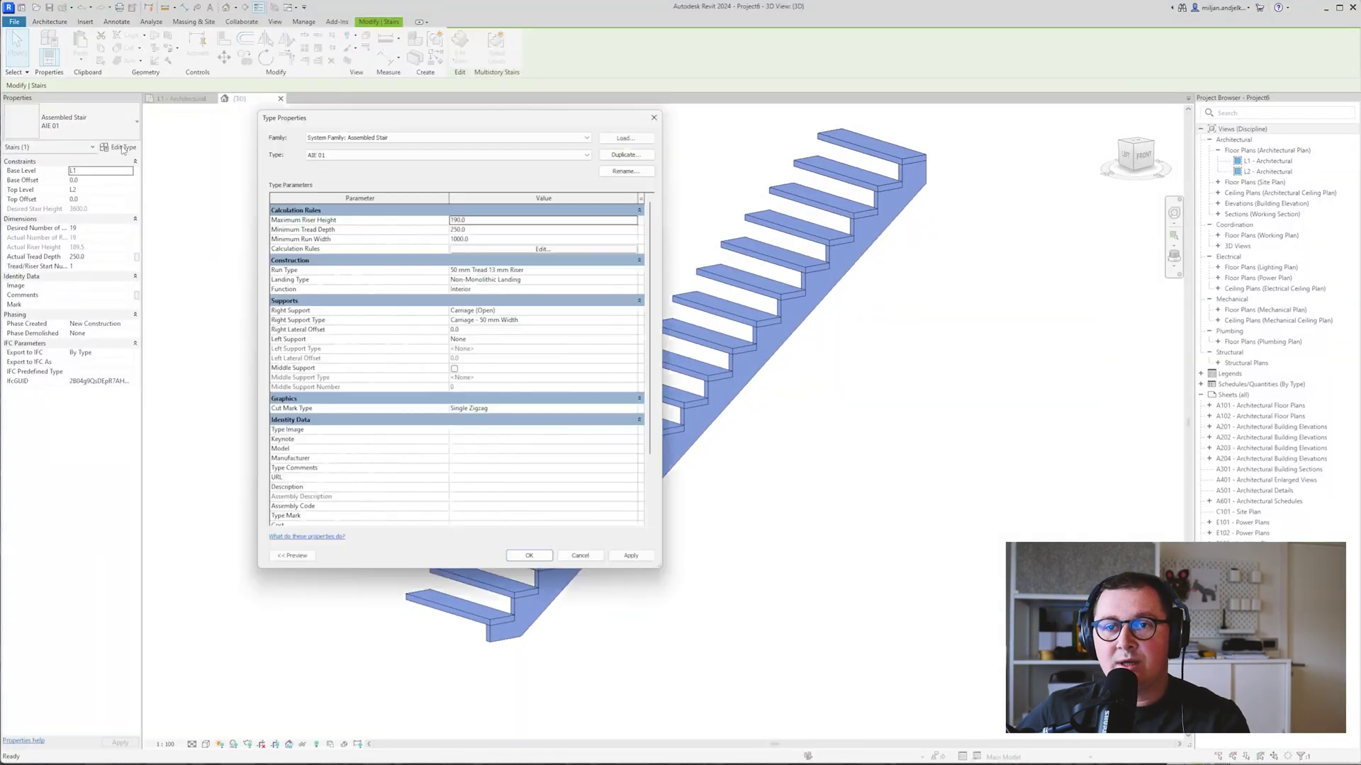
{"action": "left_click", "coordinate": [489, 224]}
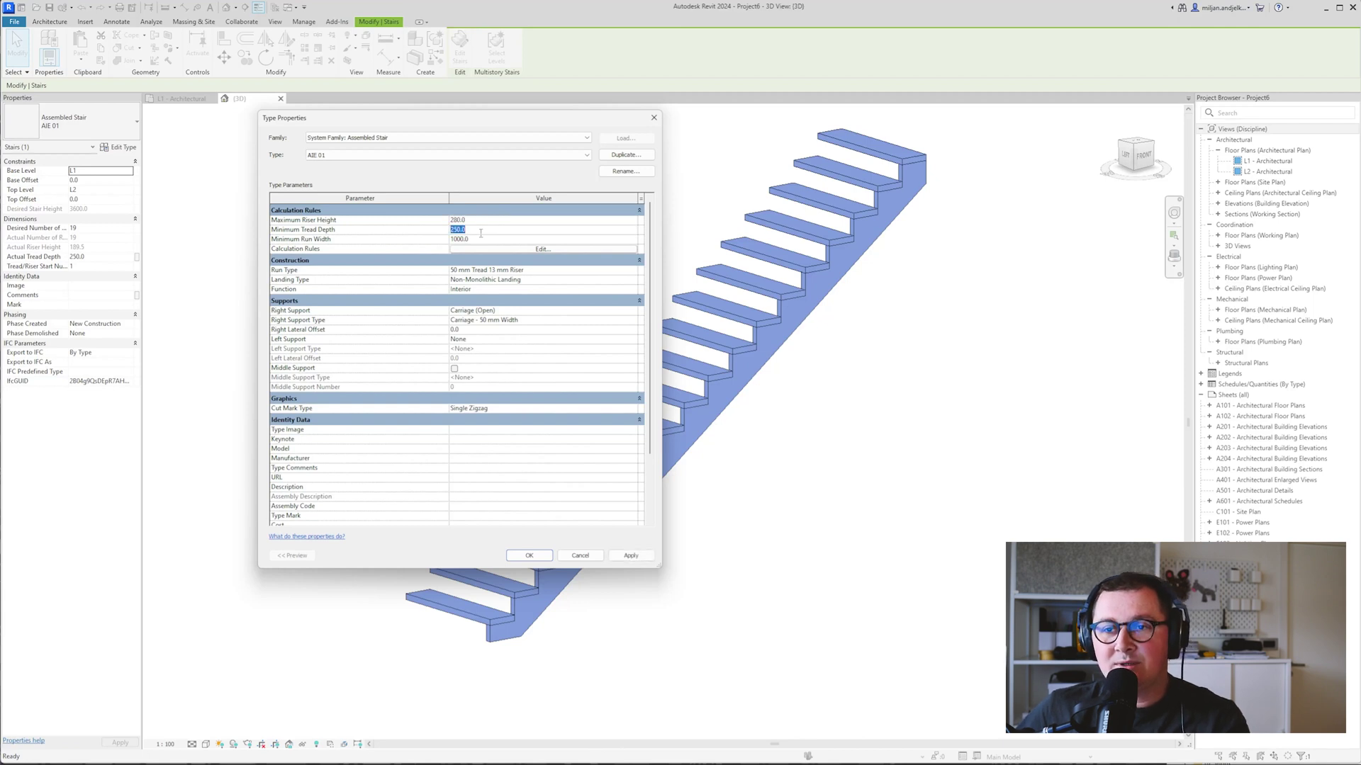
{"action": "type", "text": "220"}
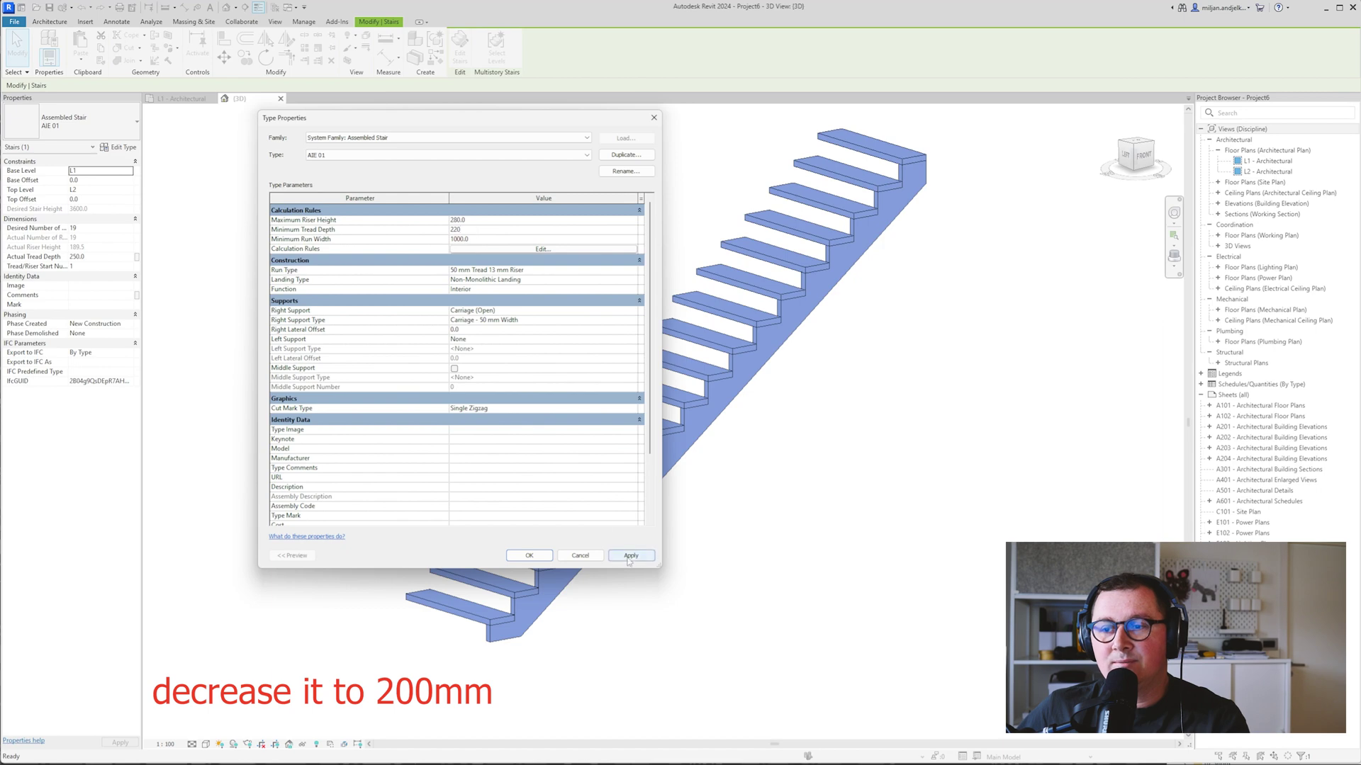
{"action": "left_click", "coordinate": [630, 555]}
{"action": "left_click", "coordinate": [564, 555]}
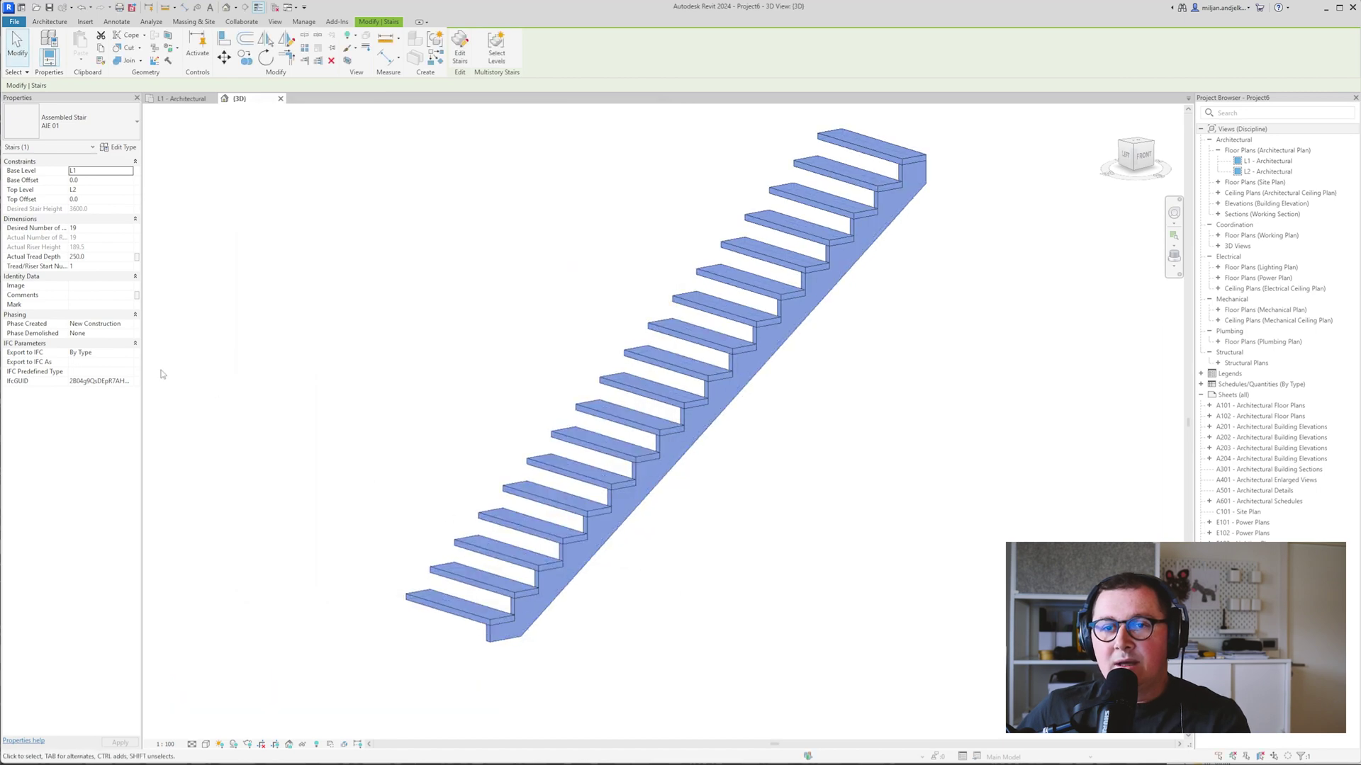
Give the stair 16 risers and a 200 mm actual tread depth, accepting the warnings.
{"action": "left_click", "coordinate": [105, 228]}
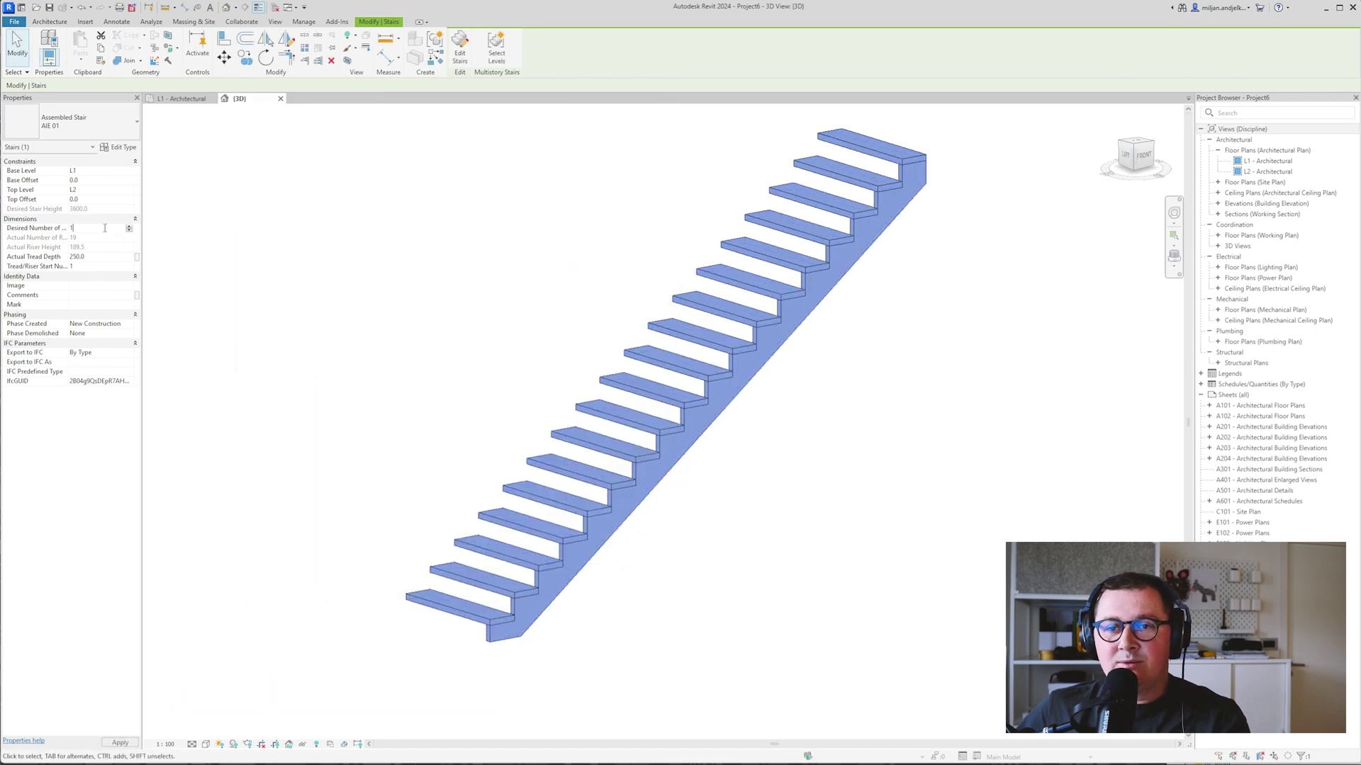
{"action": "type", "text": "16"}
{"action": "key", "text": "Return"}
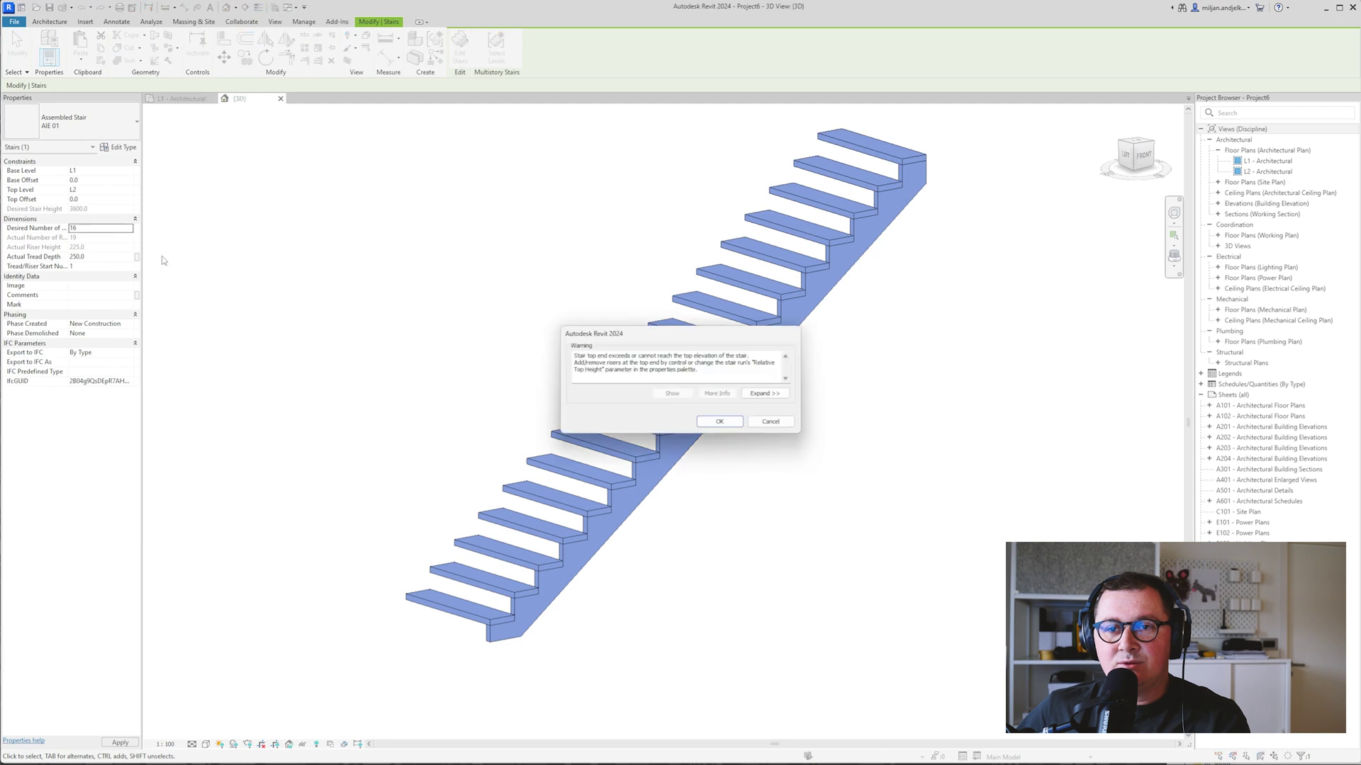
{"action": "left_click", "coordinate": [719, 422]}
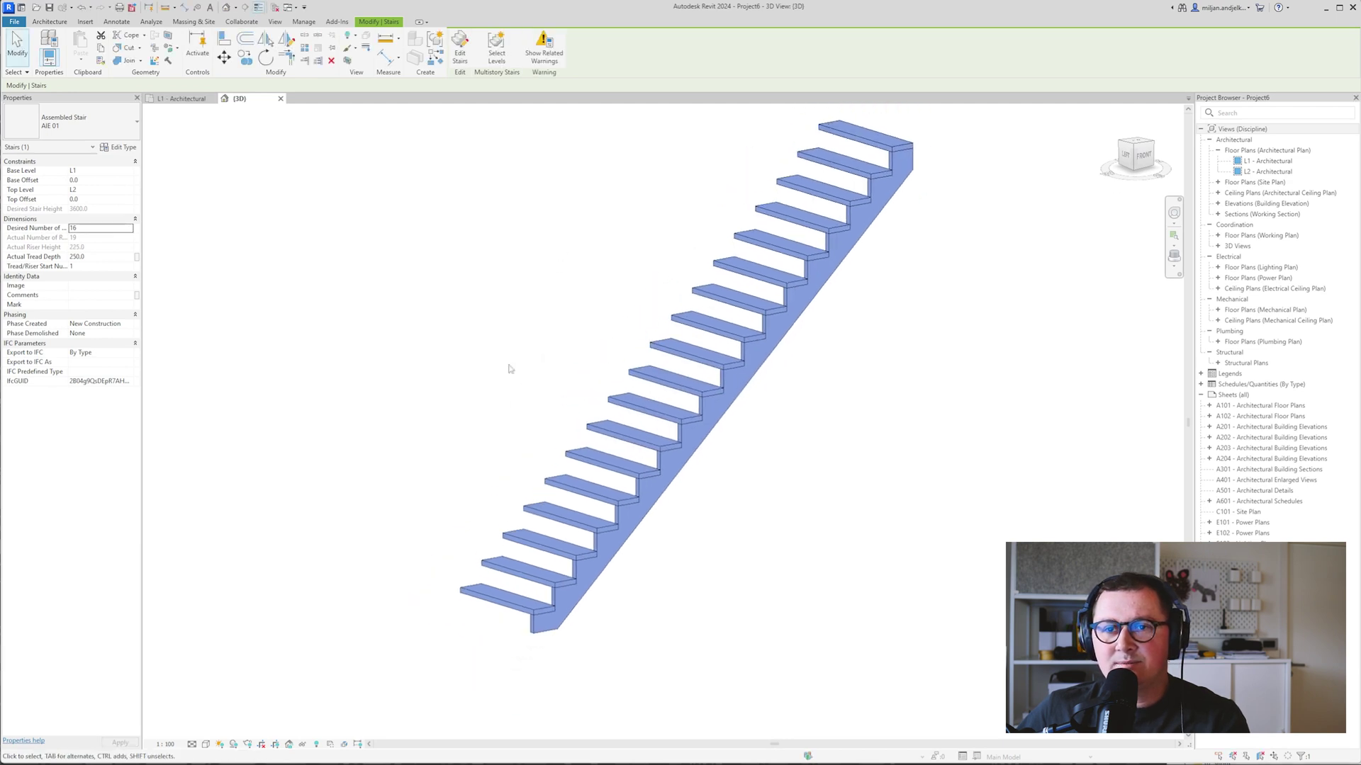
{"action": "left_click", "coordinate": [115, 256]}
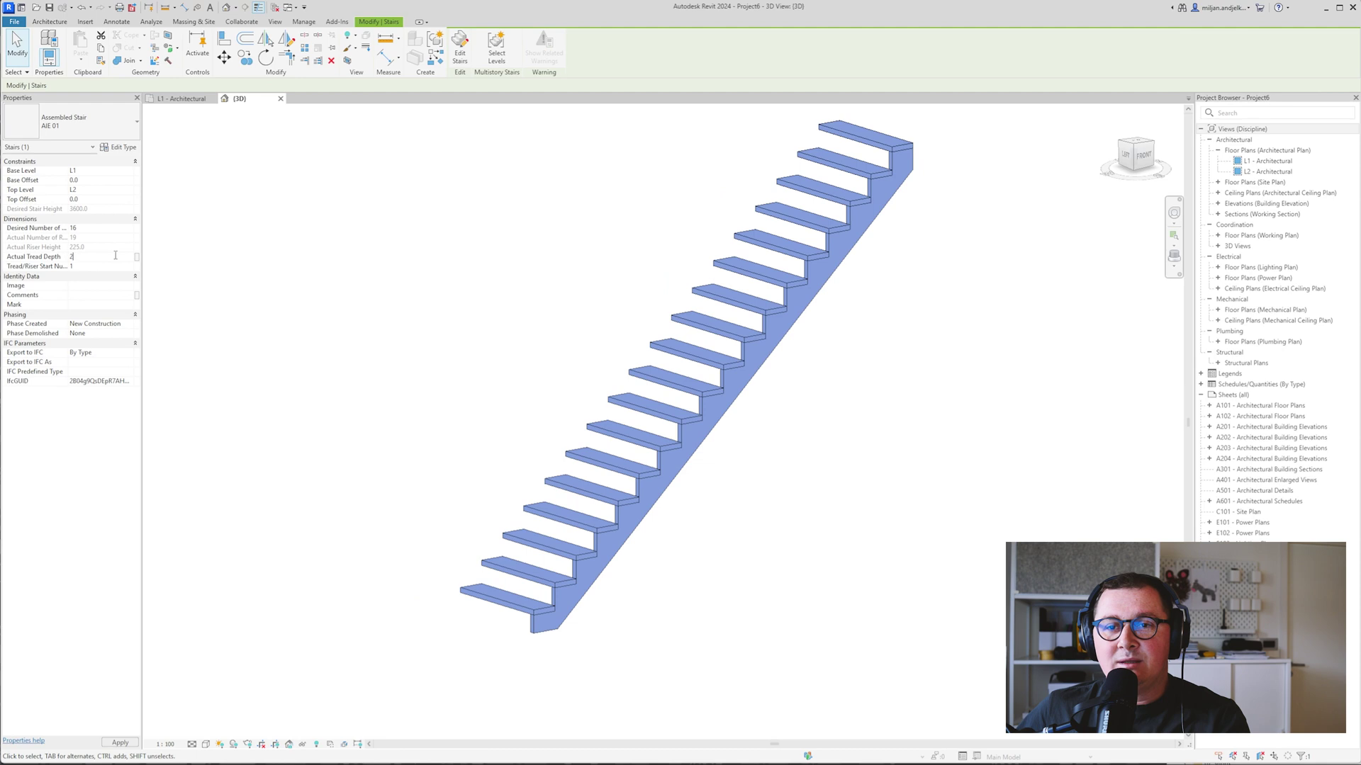
{"action": "type", "text": "200"}
{"action": "key", "text": "Return"}
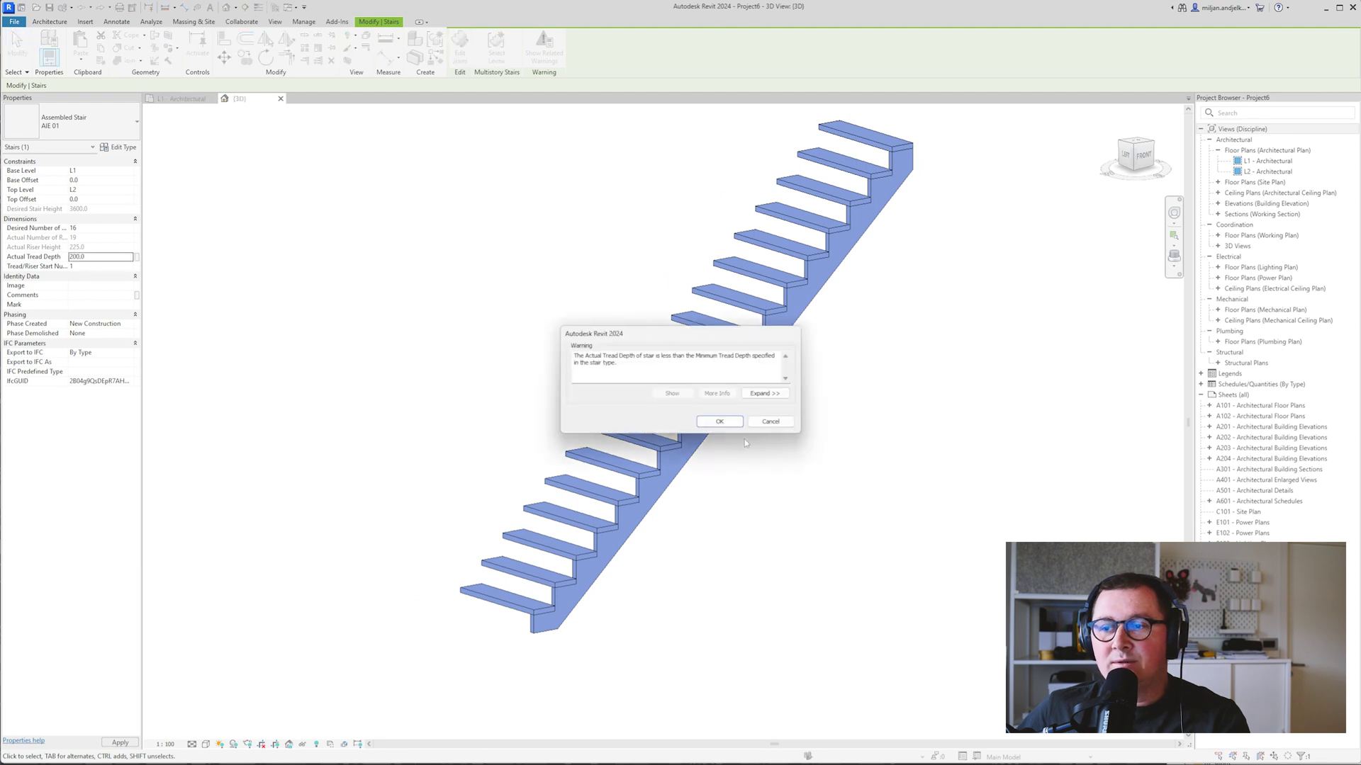
{"action": "left_click", "coordinate": [719, 421]}
Orbit around the shortened stair and compare it with the reference photo.
{"action": "mouse_move", "coordinate": [521, 461]}
{"action": "middle_mouse_down", "text": "shift"}
{"action": "mouse_move", "coordinate": [492, 467]}
{"action": "mouse_move", "coordinate": [410, 398]}
{"action": "mouse_move", "coordinate": [494, 416]}
{"action": "mouse_move", "coordinate": [459, 416]}
{"action": "mouse_move", "coordinate": [465, 456]}
{"action": "mouse_move", "coordinate": [511, 461]}
{"action": "mouse_move", "coordinate": [524, 482]}
{"action": "middle_mouse_up", "text": "shift"}
{"action": "key", "text": "Escape"}
{"action": "key", "text": "alt+Tab"}
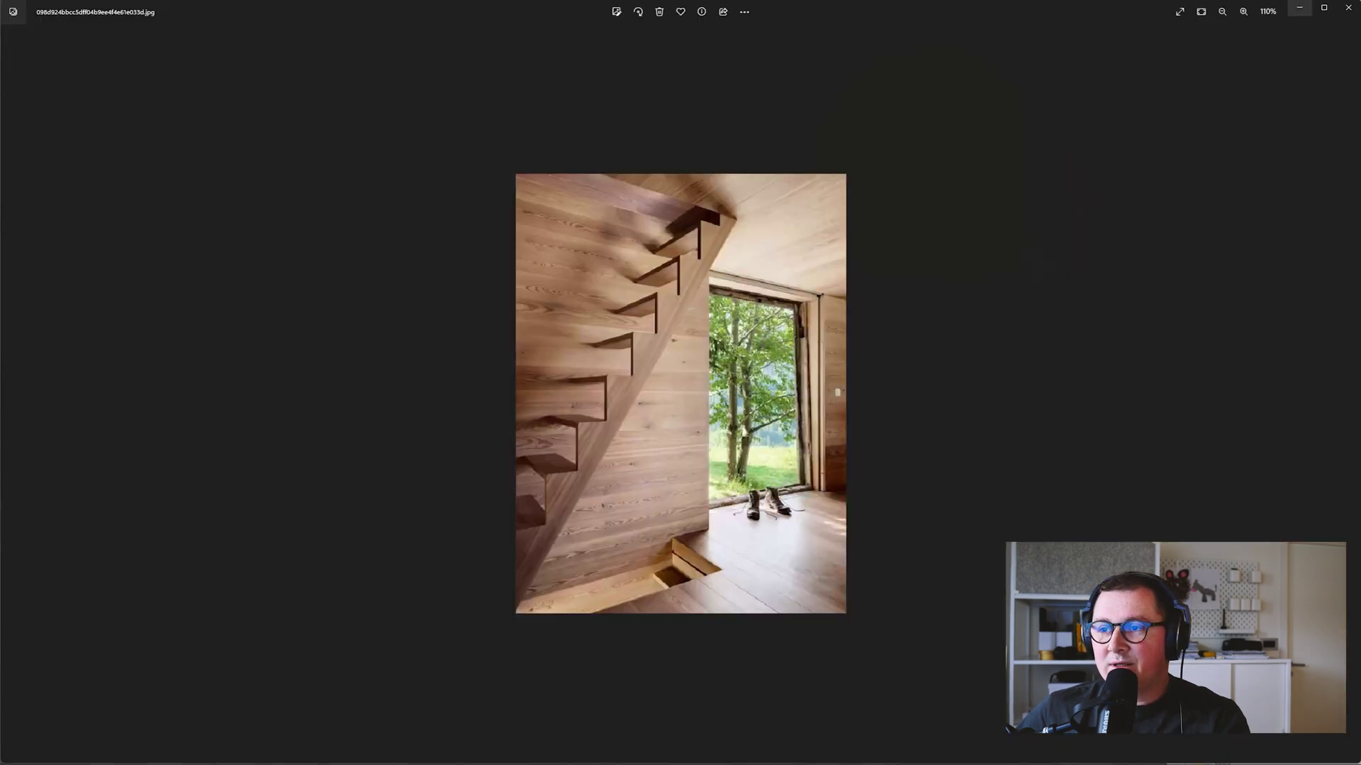
{"action": "left_click", "coordinate": [1300, 10]}
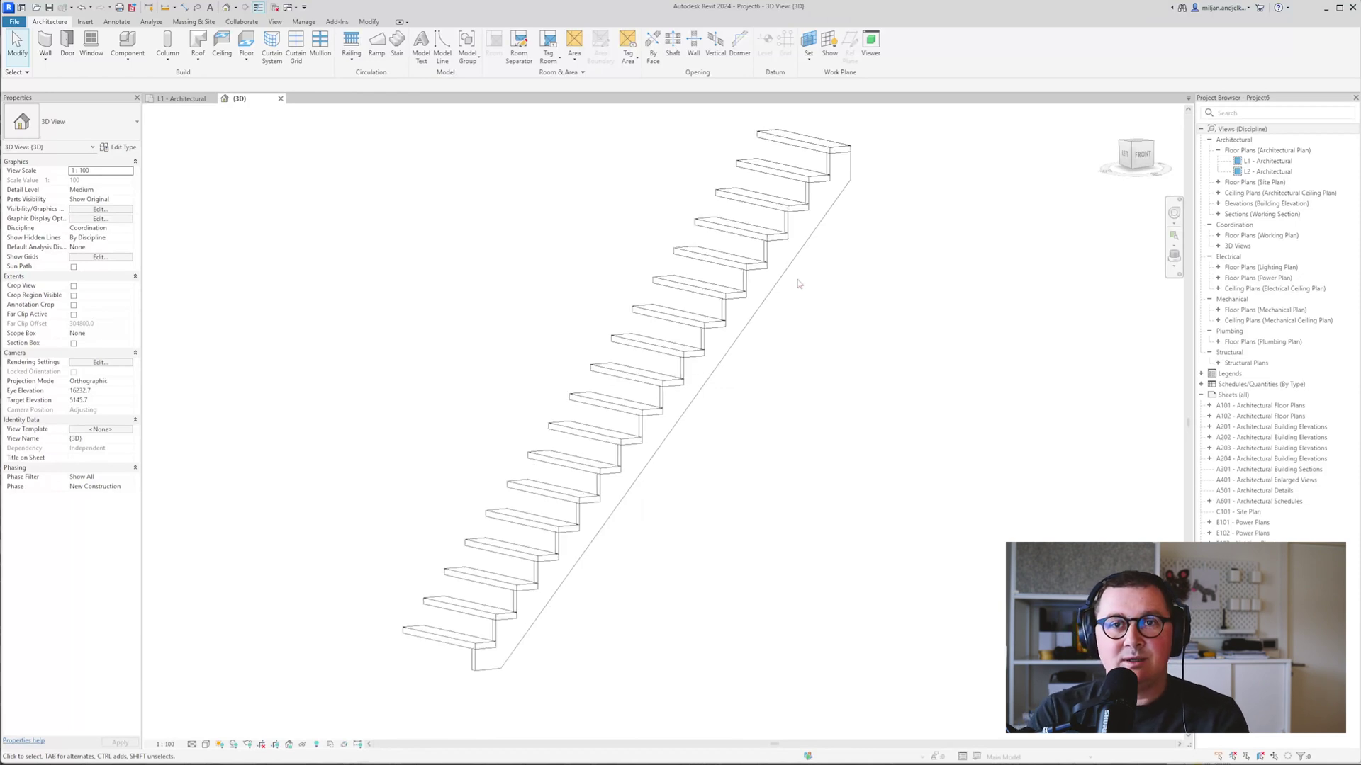
Set the run type's Tread Material to Wood - Stained.
{"action": "left_click", "coordinate": [783, 287]}
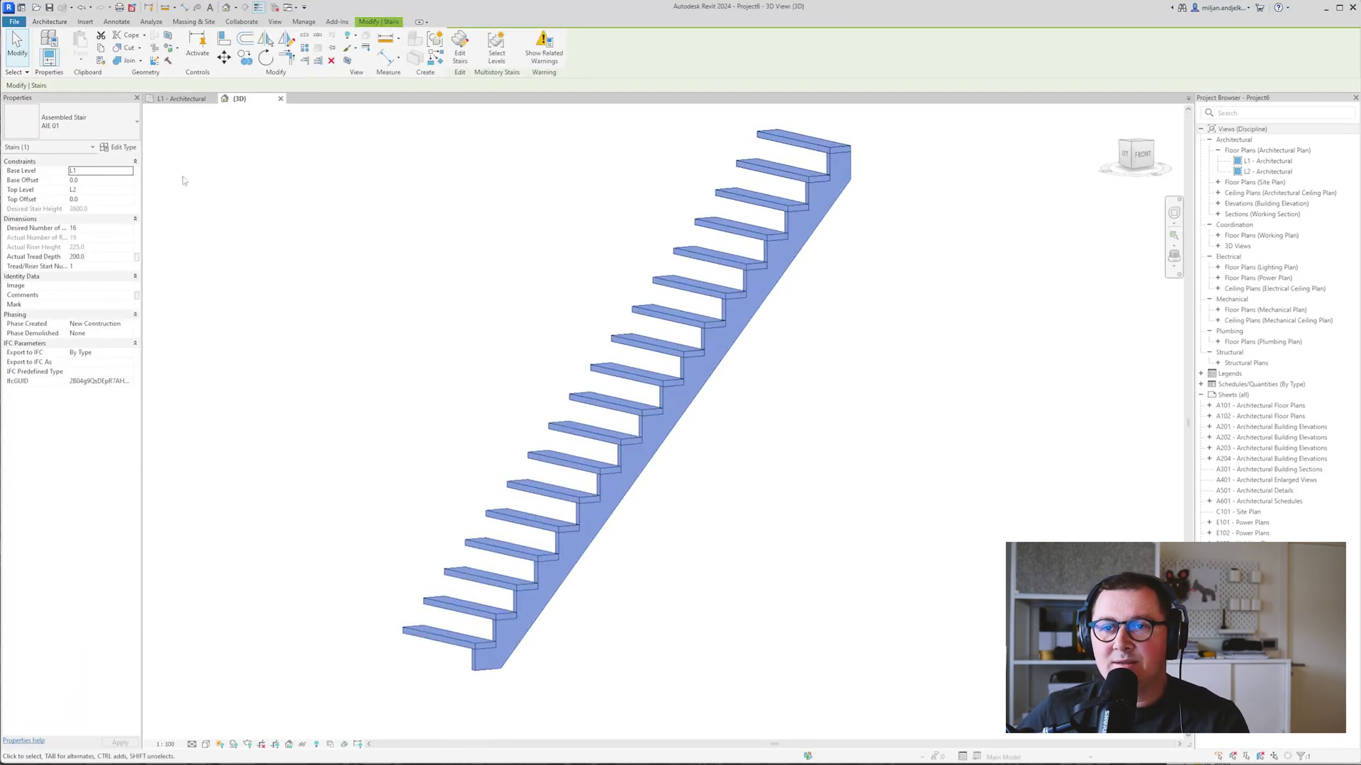
{"action": "left_click", "coordinate": [124, 147]}
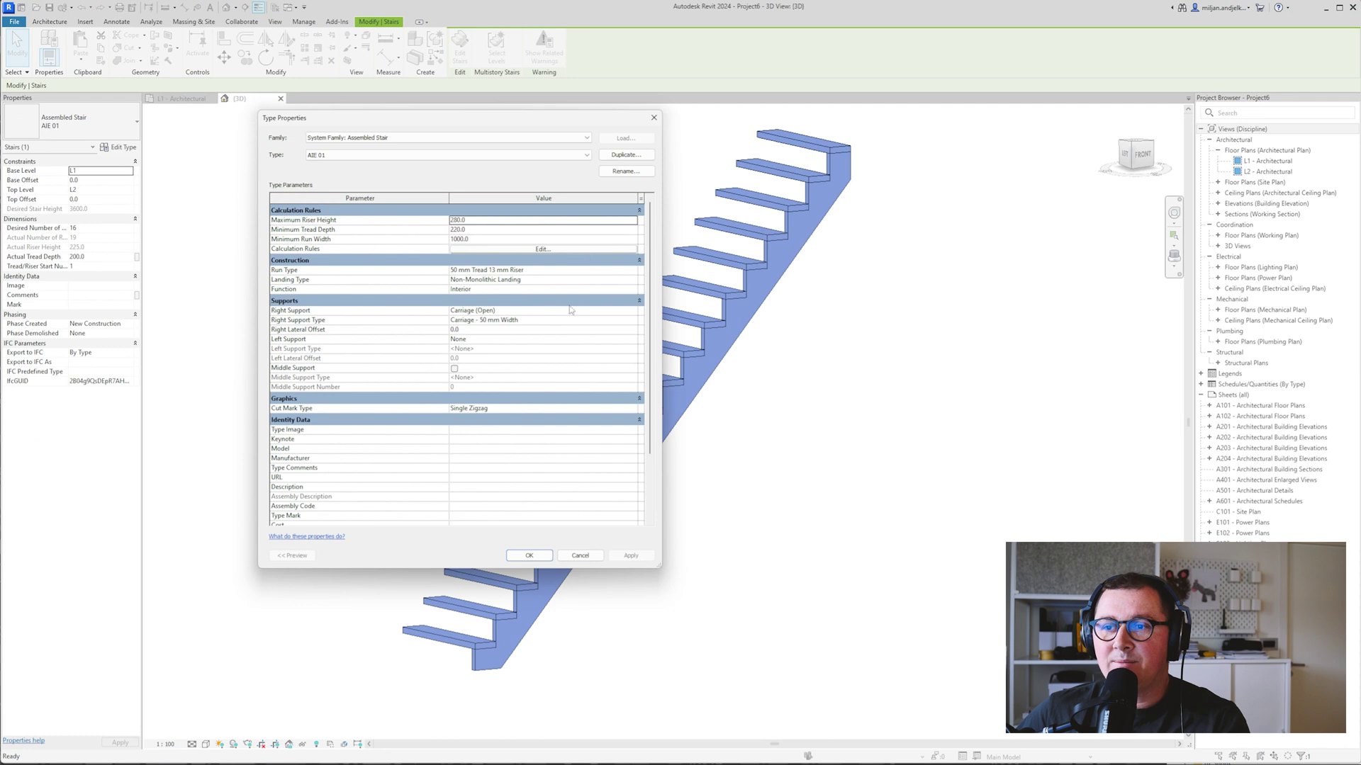
{"action": "left_click", "coordinate": [636, 272]}
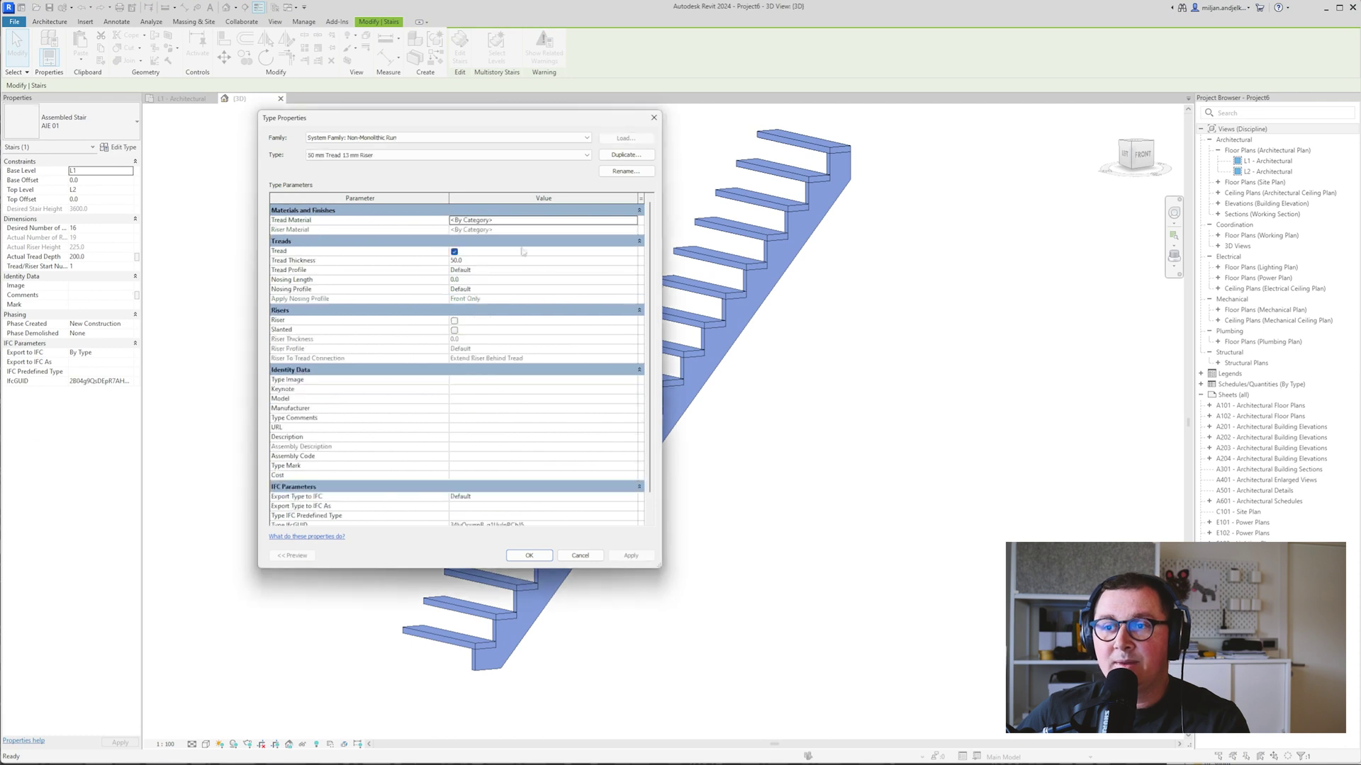
{"action": "left_click", "coordinate": [632, 222]}
{"action": "left_click", "coordinate": [440, 276]}
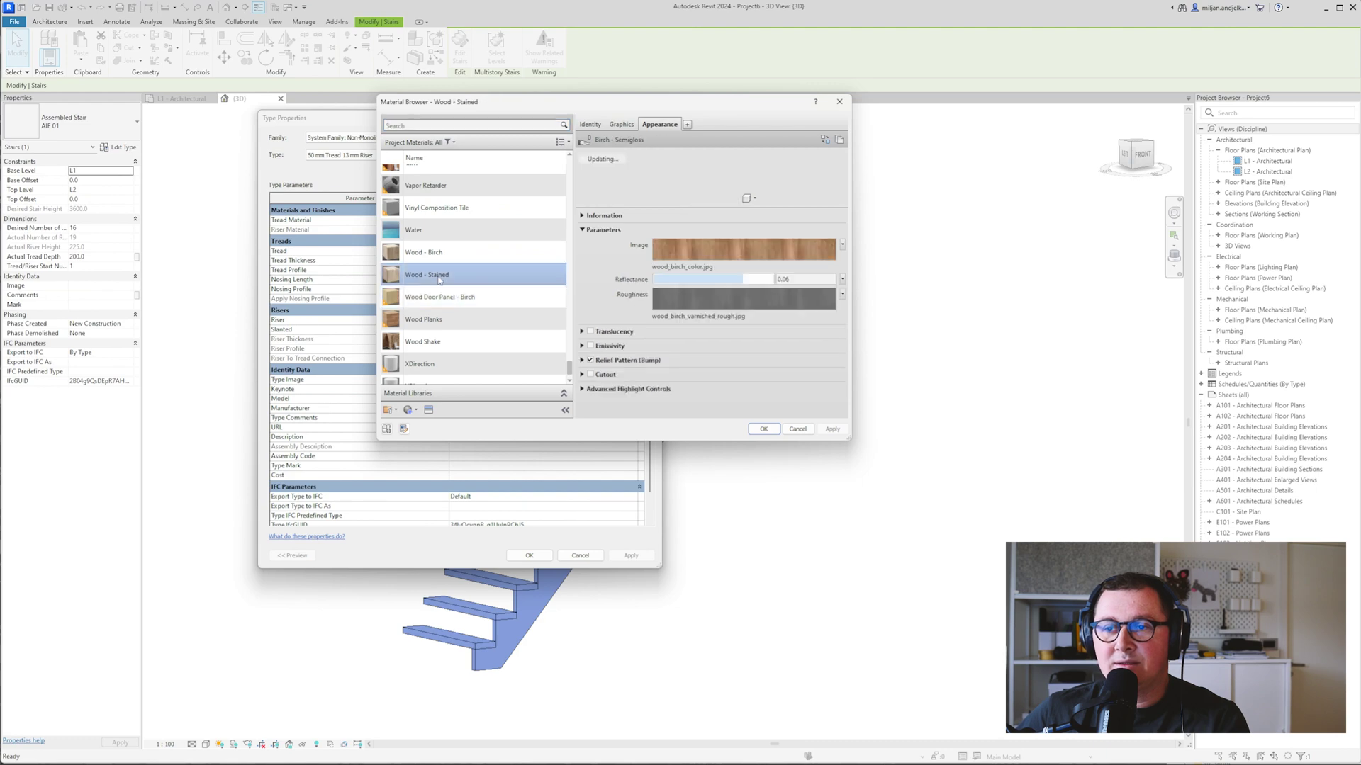
{"action": "left_click", "coordinate": [764, 430]}
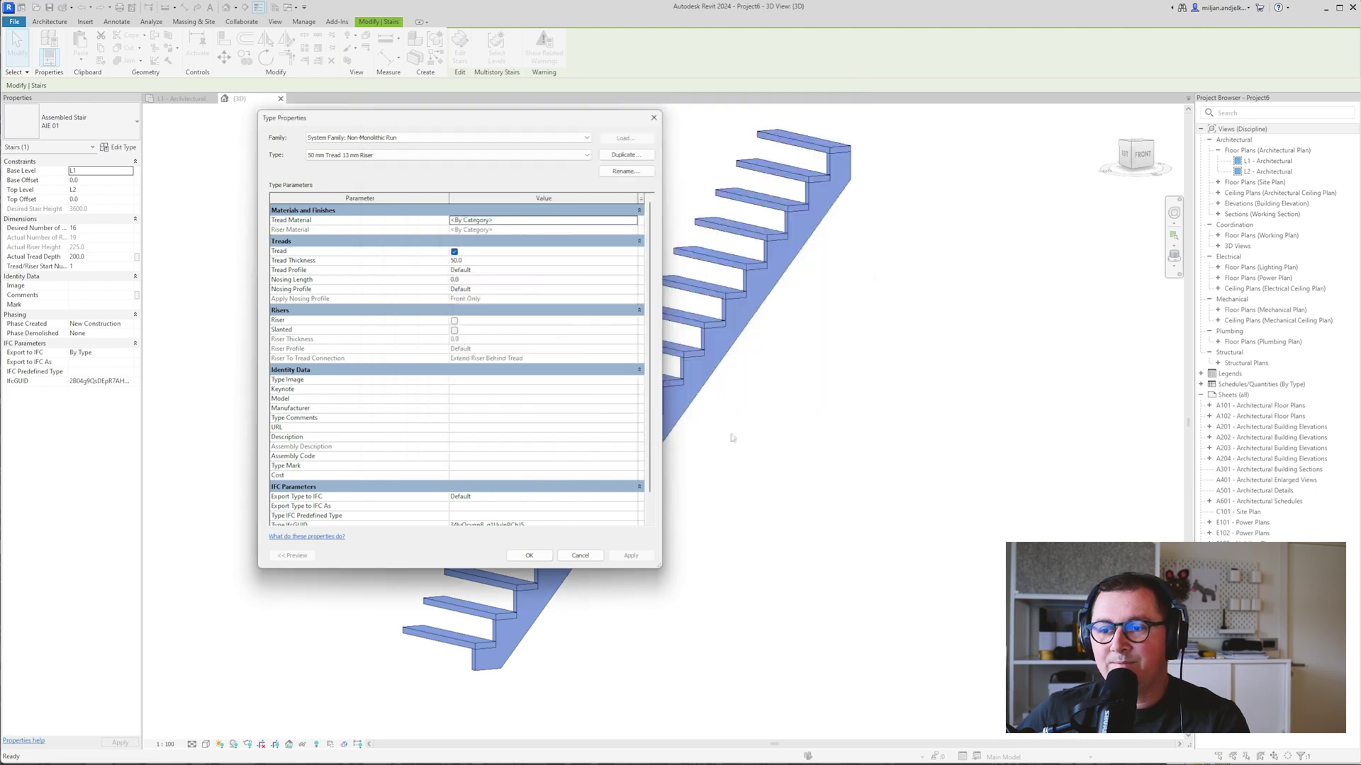
{"action": "left_click", "coordinate": [542, 560]}
{"action": "left_click", "coordinate": [531, 556]}
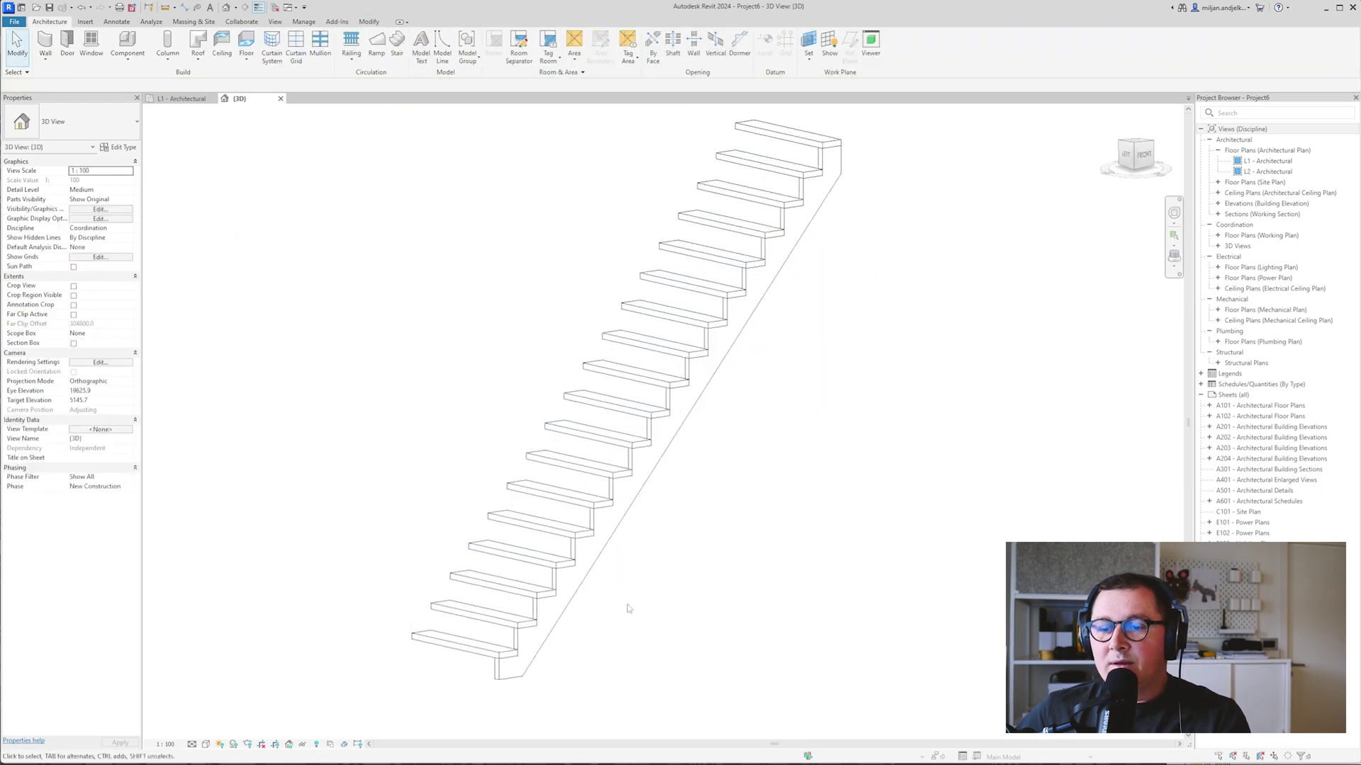
Switch the 3D view to the Realistic visual style and orbit slightly.
{"action": "left_click", "coordinate": [206, 744]}
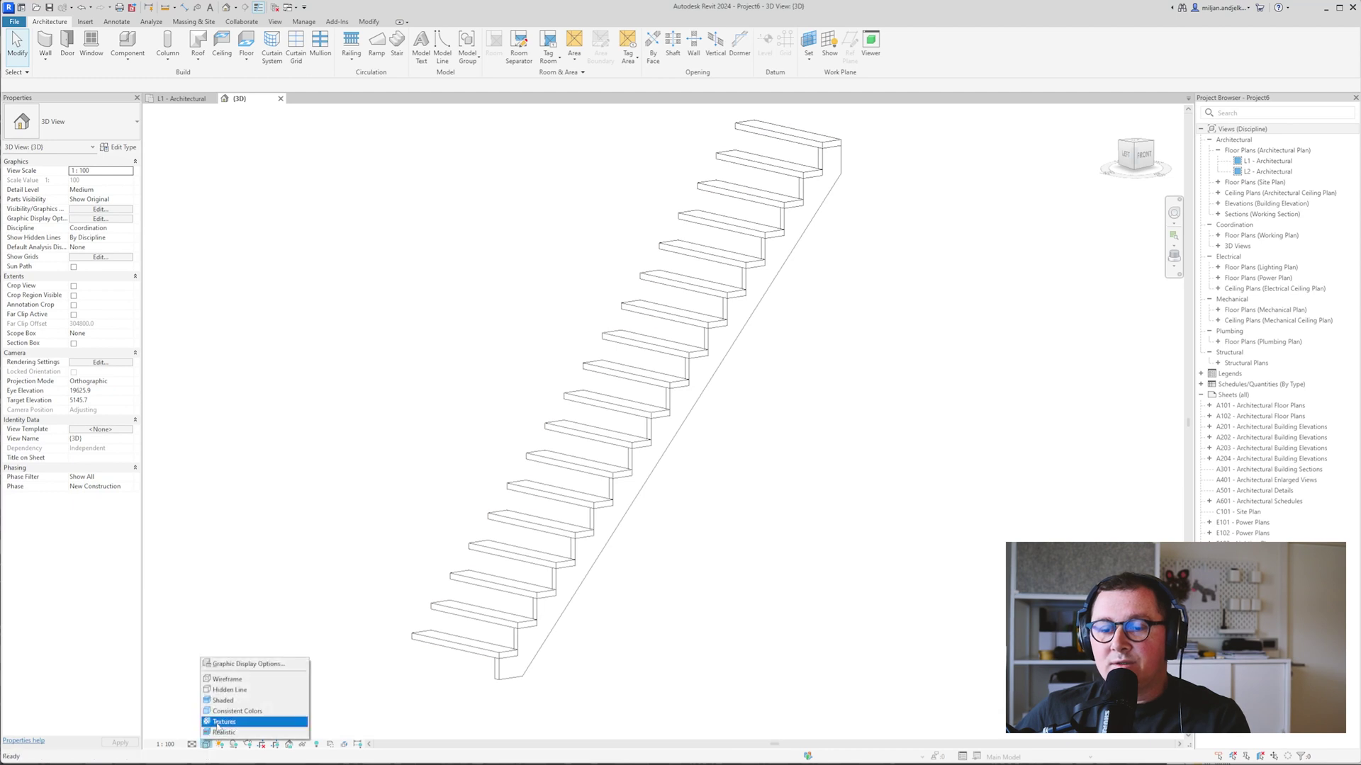
{"action": "left_click", "coordinate": [234, 722]}
{"action": "middle_click_drag", "start_coordinate": [273, 596], "coordinate": [630, 553], "text": "shift"}
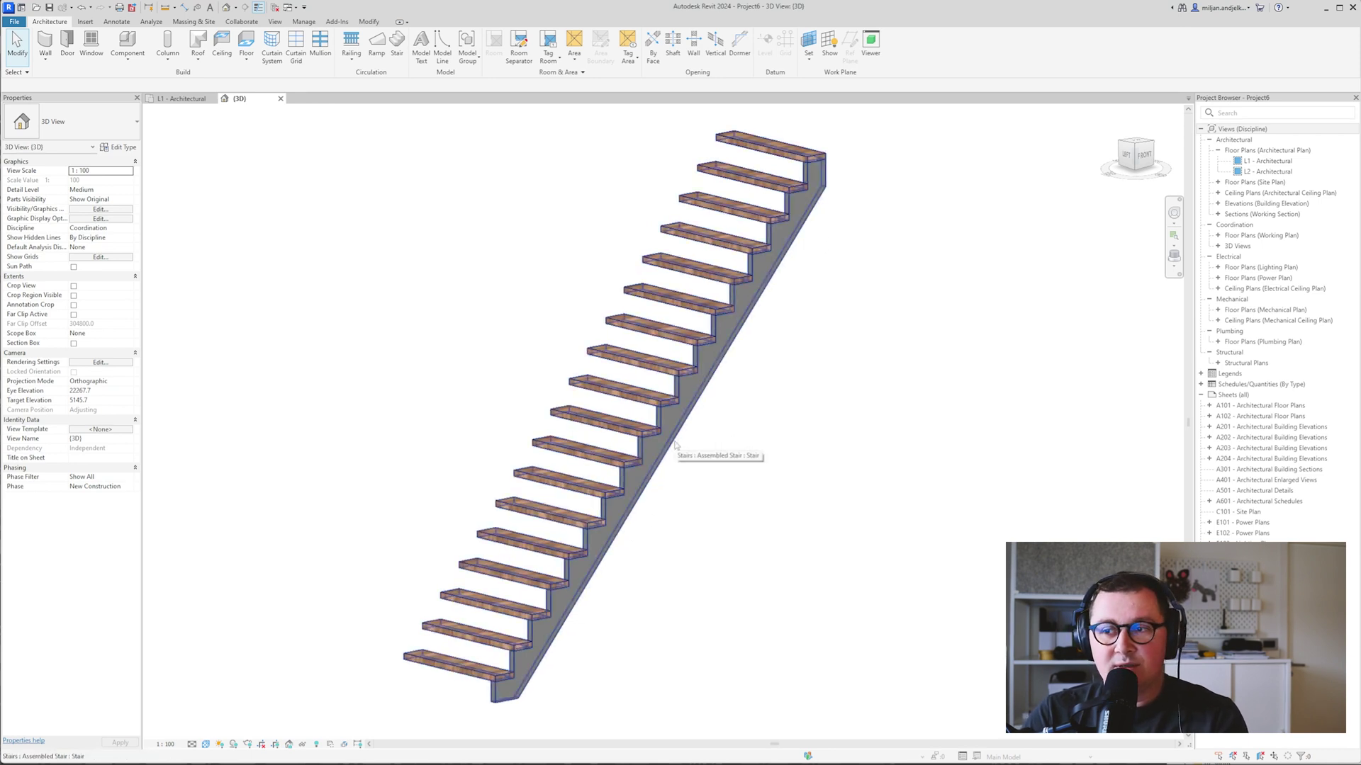
Tab-select the carriage and set its type material to Wood - Stained.
{"action": "key", "text": "Tab"}
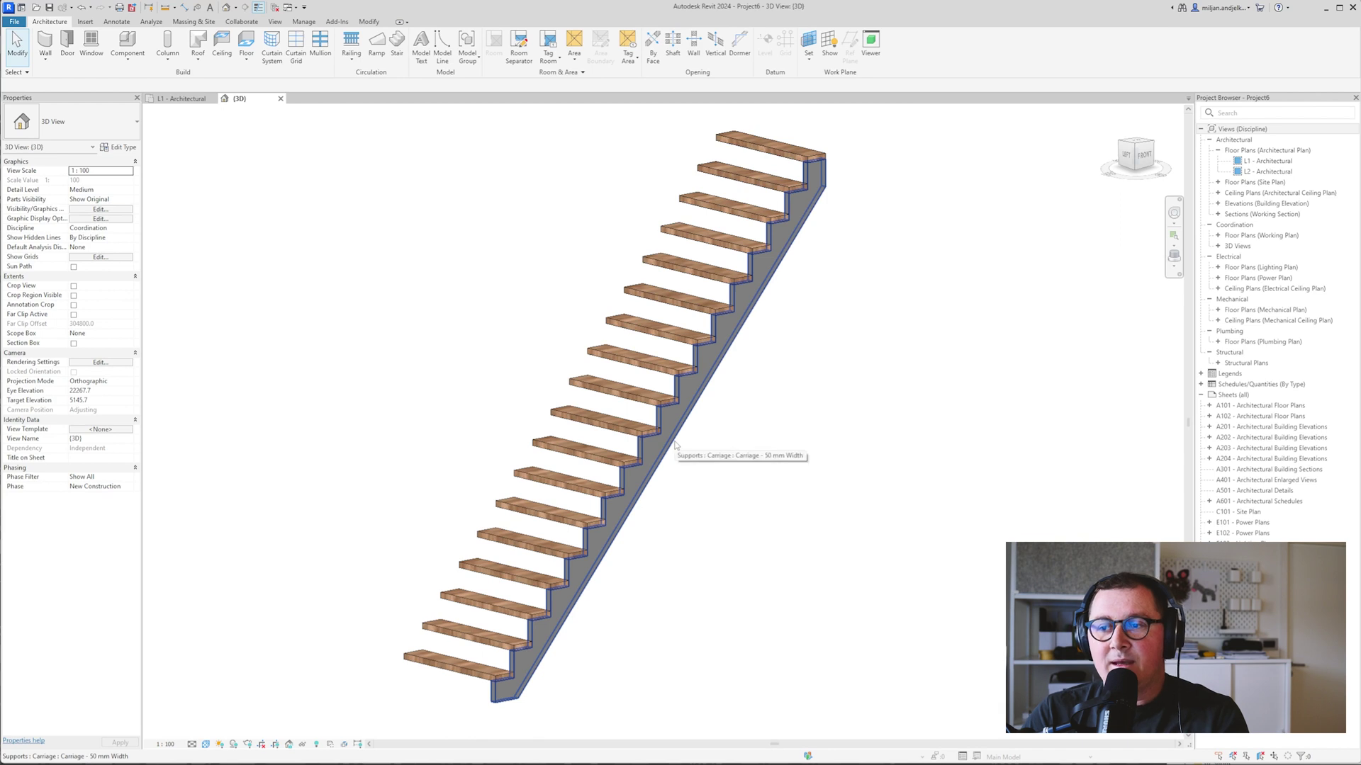
{"action": "left_click", "coordinate": [675, 445]}
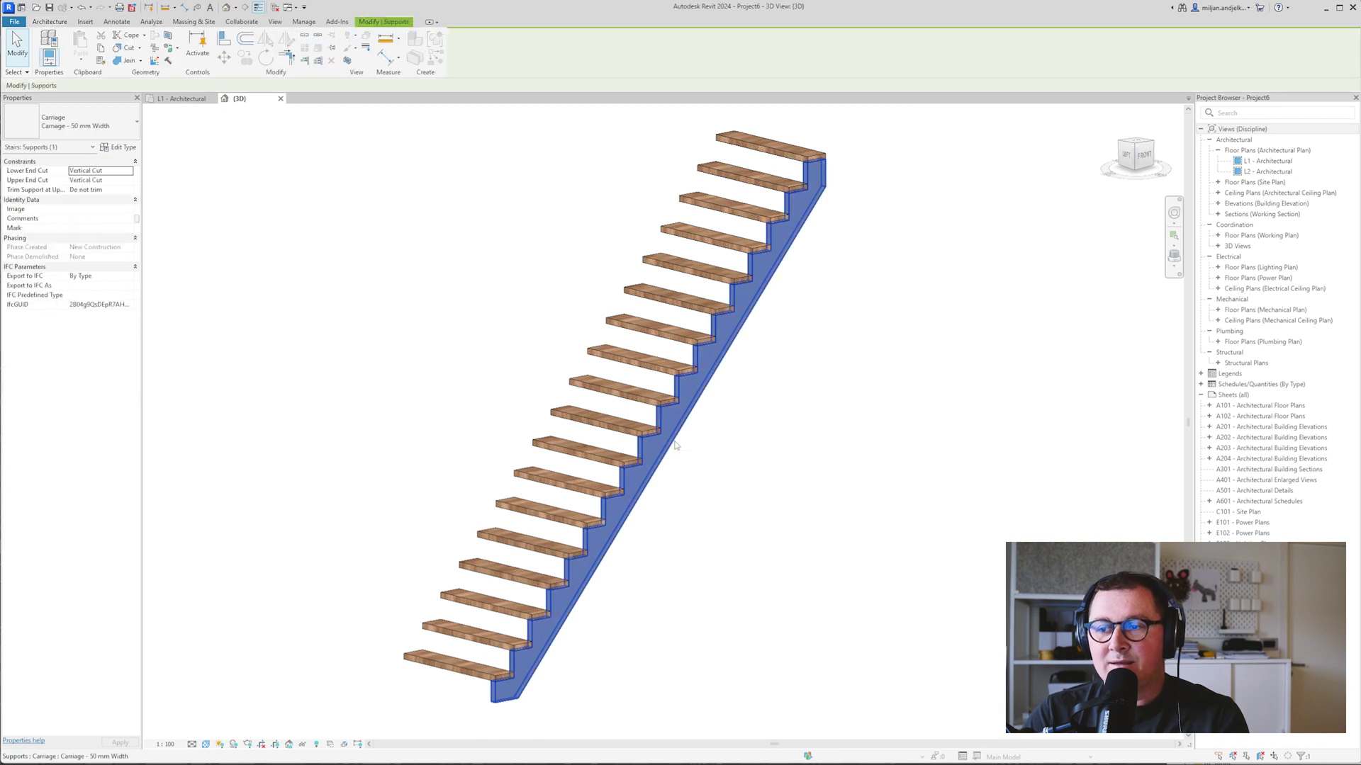
{"action": "left_click", "coordinate": [120, 146]}
{"action": "left_click", "coordinate": [647, 227]}
{"action": "left_click", "coordinate": [646, 220]}
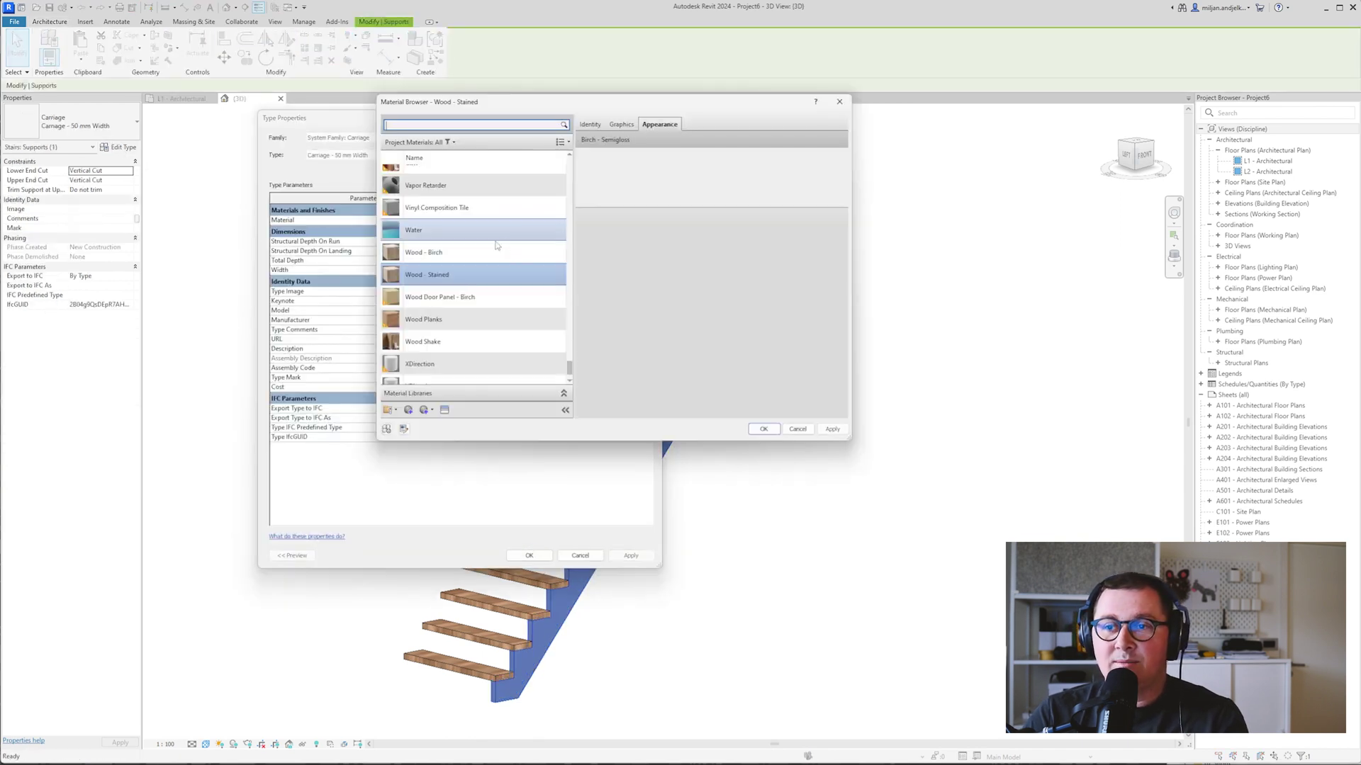
{"action": "left_click", "coordinate": [434, 282]}
{"action": "left_click", "coordinate": [763, 429]}
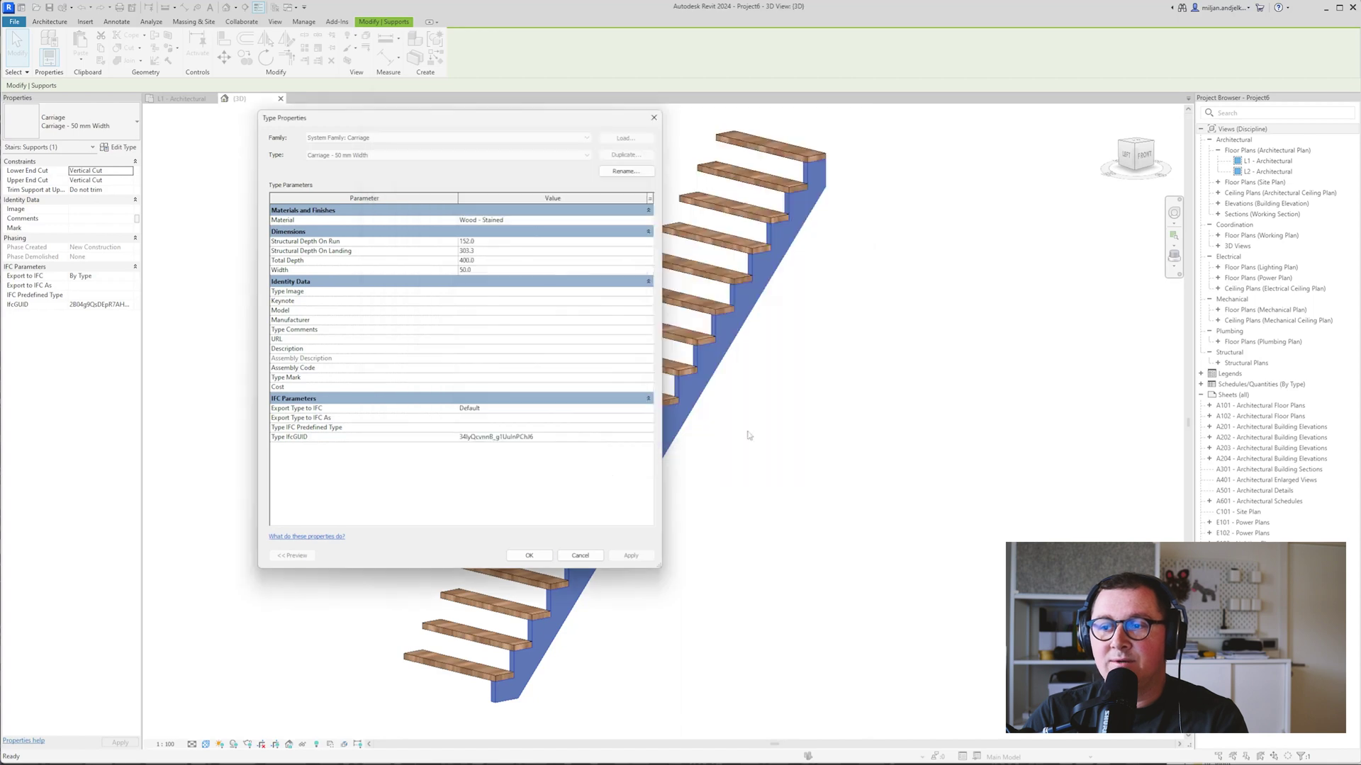
{"action": "left_click", "coordinate": [529, 556]}
{"action": "left_click", "coordinate": [760, 522]}
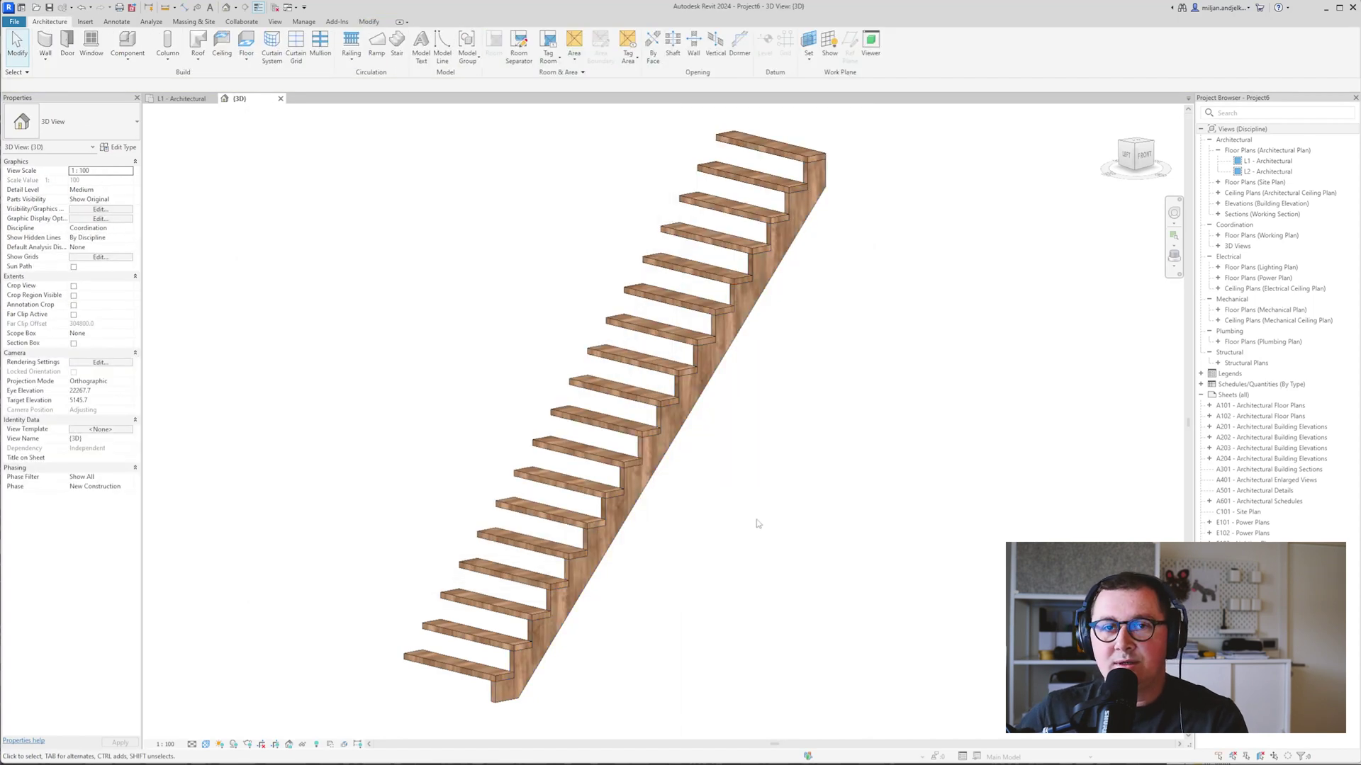